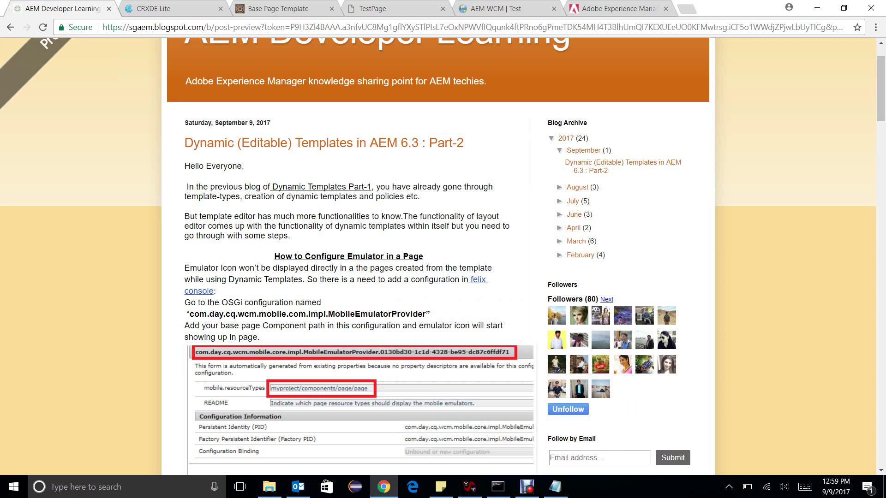
- Find the MobileEmulatorProvider entries in the AEM Web Console configuration and open the first one for editing
scroll(443, 257, down, 1)
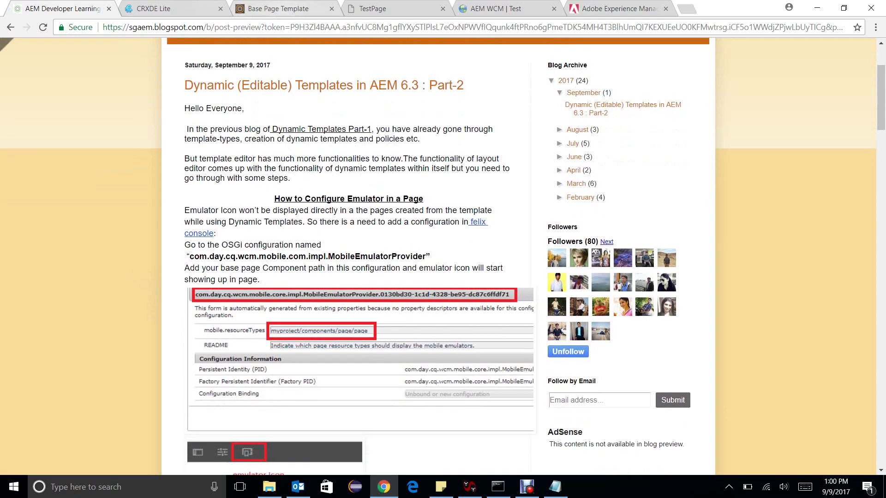
click(314, 9)
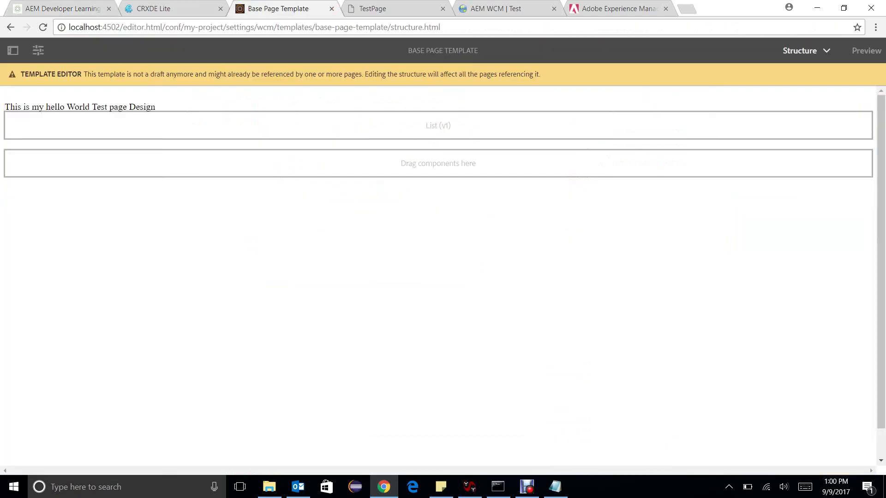
key(ctrl+6)
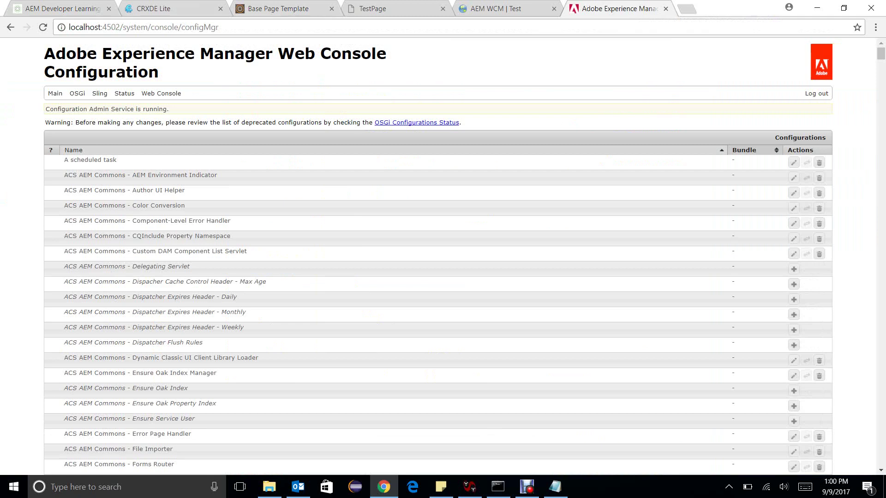
key(ctrl+f)
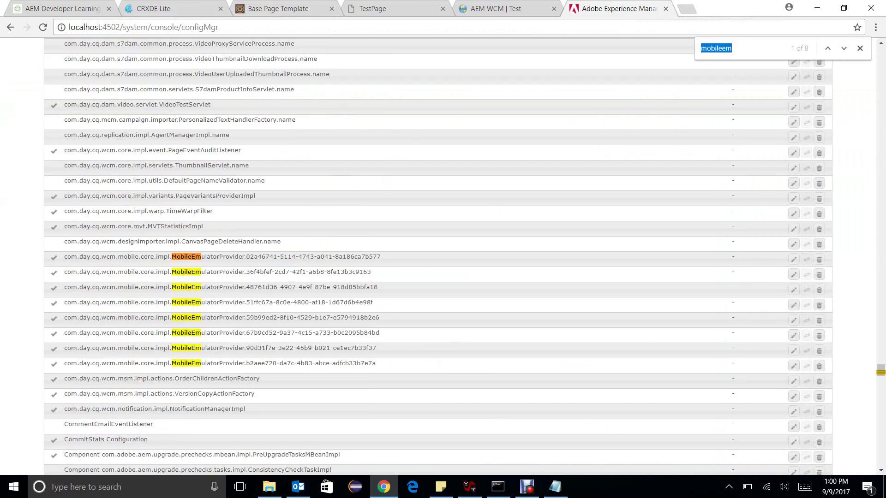
key(ctrl+Return)
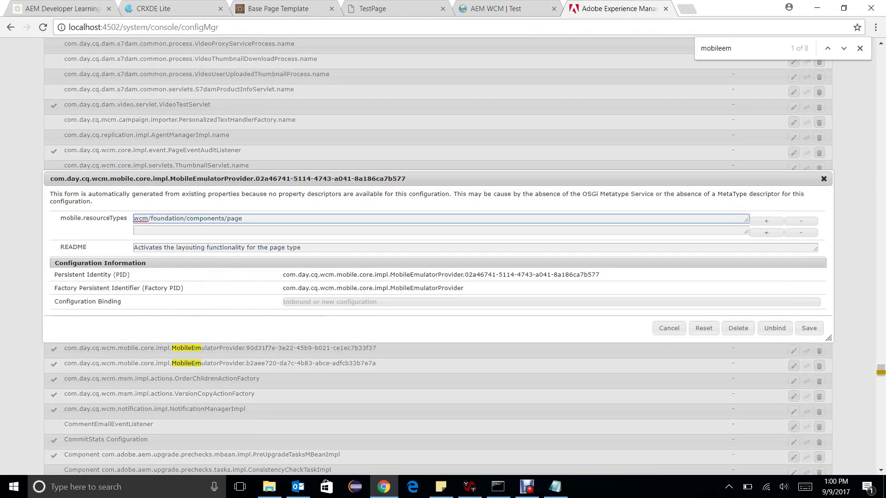
- Add myproject/components/page/page as a second mobile.resourceTypes value in the emulator provider configuration and save it
click(184, 230)
text(myproject/components/page/page)
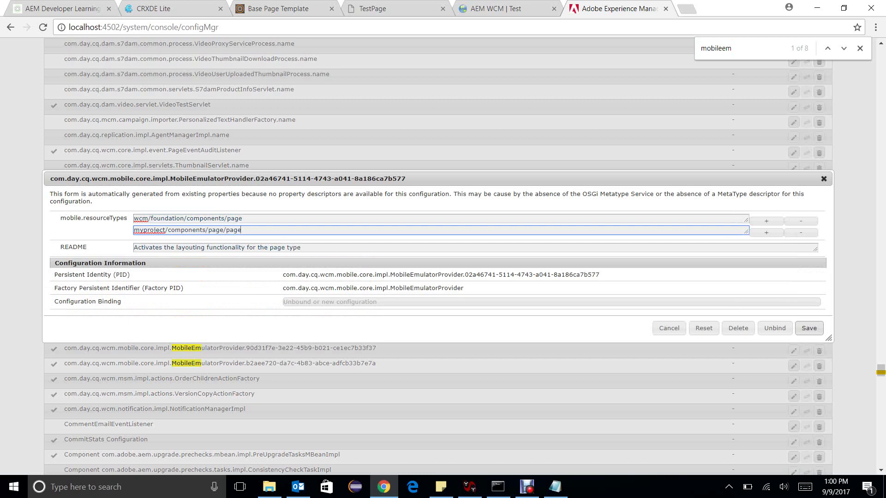
click(808, 328)
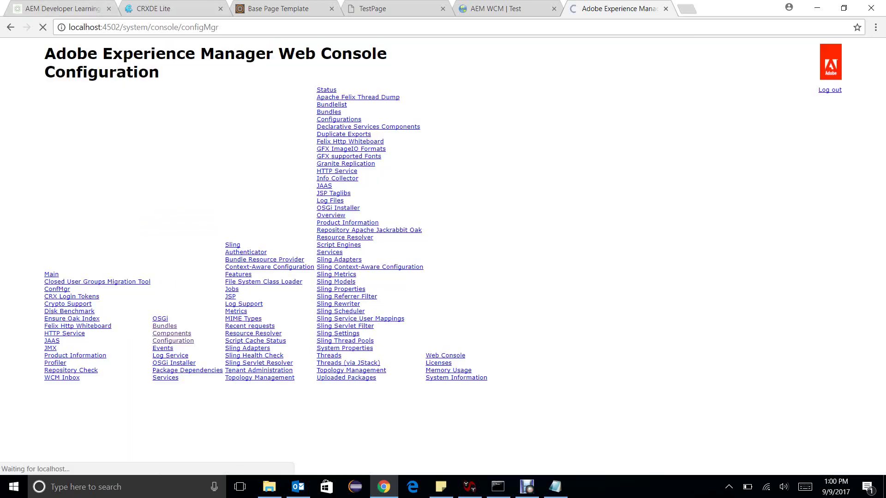
- In CRXDE Lite, copy the cq:deviceGroups property from the structure jcr:content node of my-project's empty-page template type
click(154, 8)
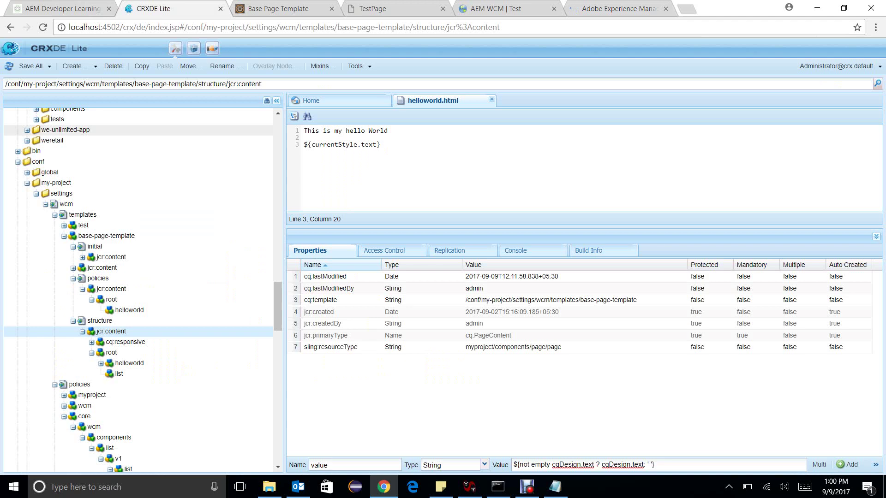
scroll(138, 299, down, 8)
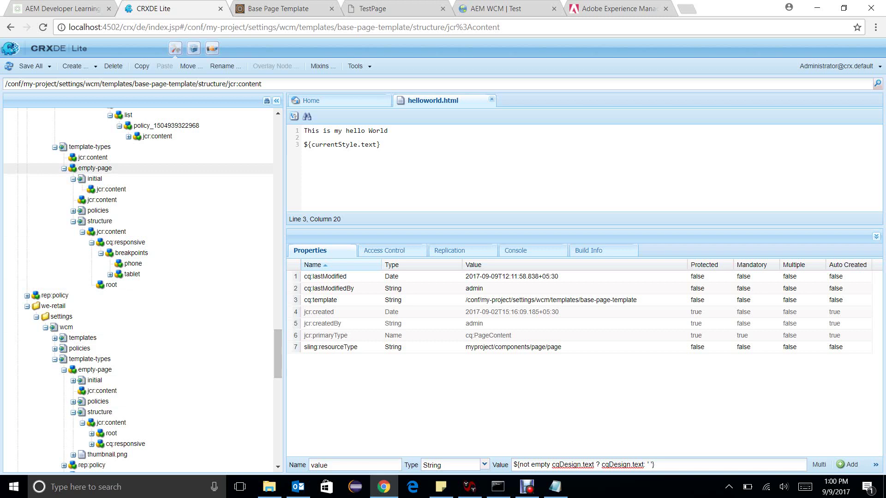
click(111, 231)
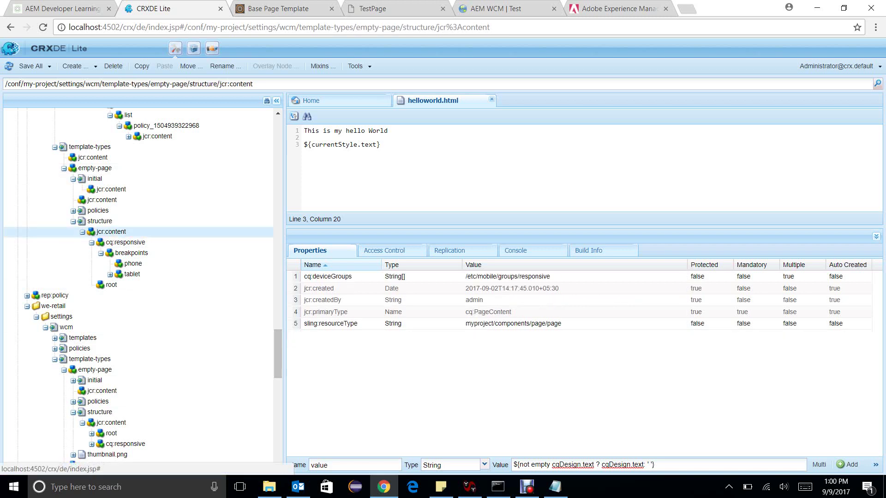
right_click(517, 277)
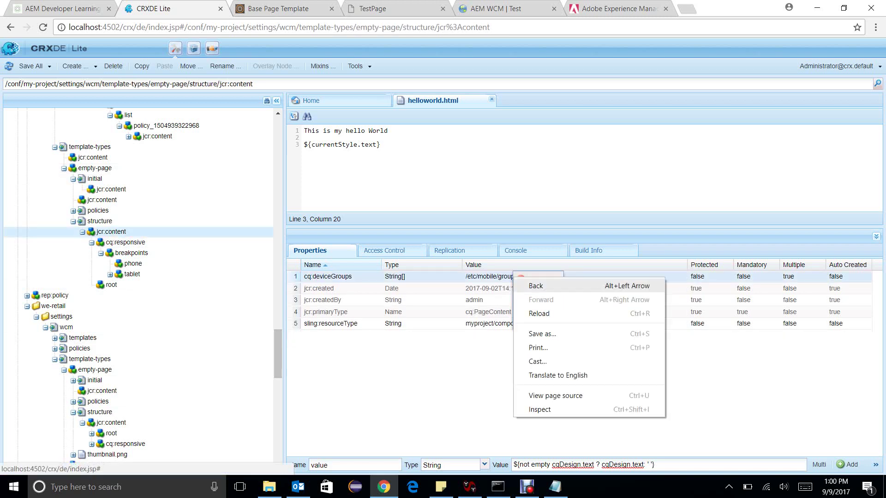
click(474, 277)
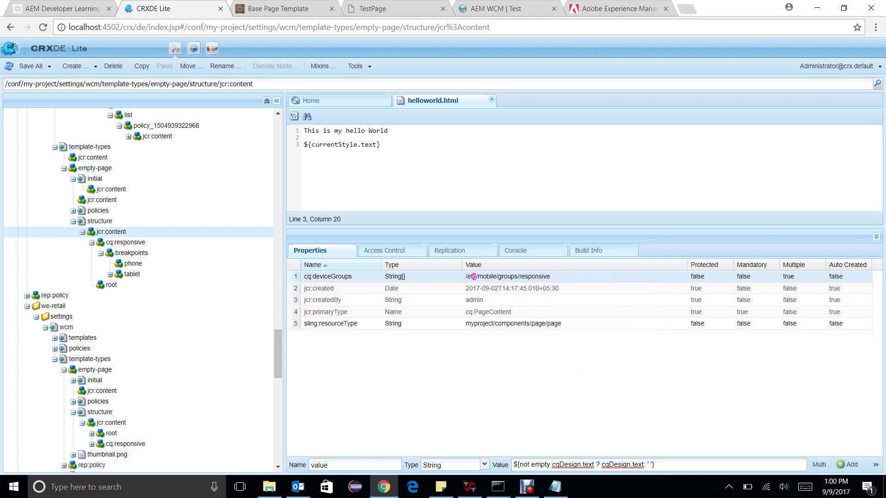
right_click(392, 273)
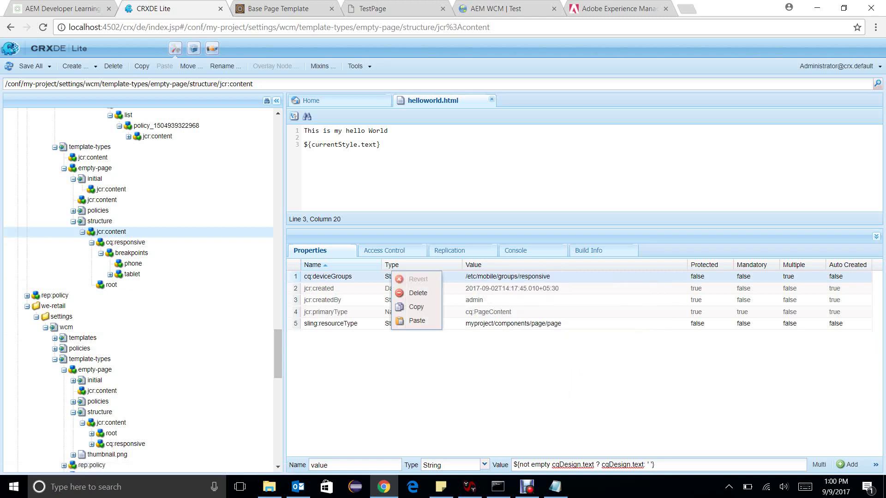
click(416, 307)
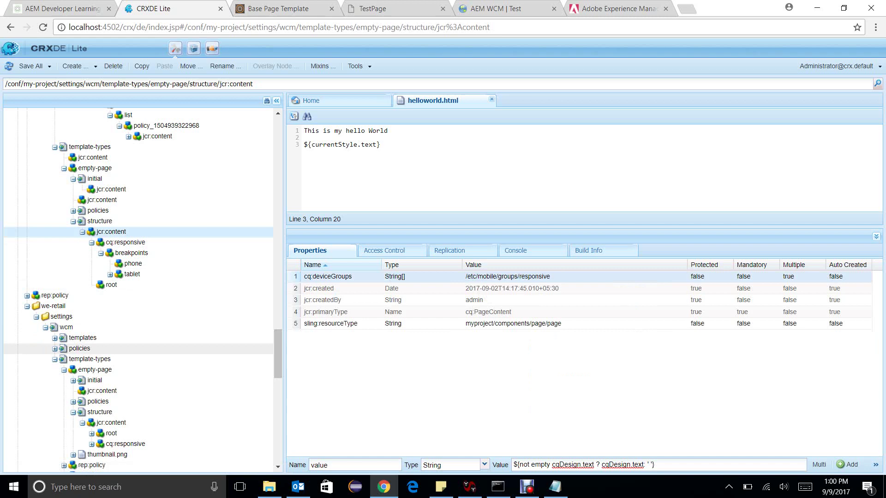
- Paste the copied cq:deviceGroups property onto base-page-template's structure/jcr:content node and save the changes
drag(278, 351, 278, 298)
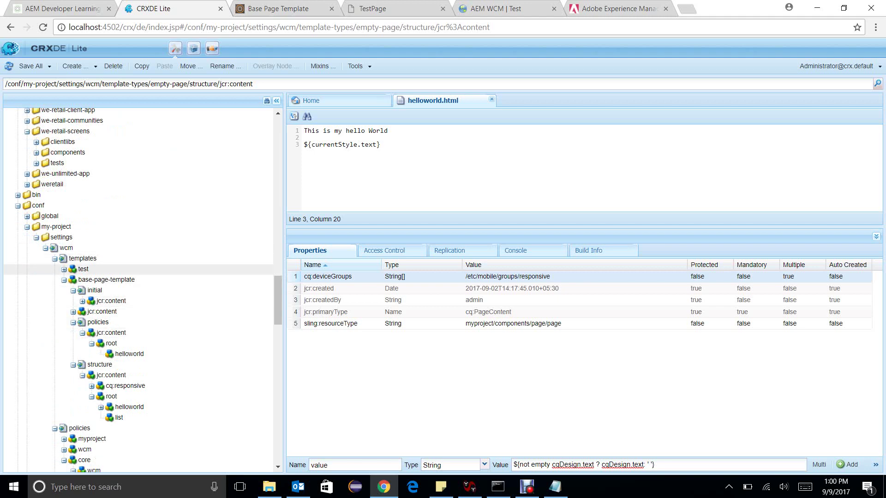
click(111, 332)
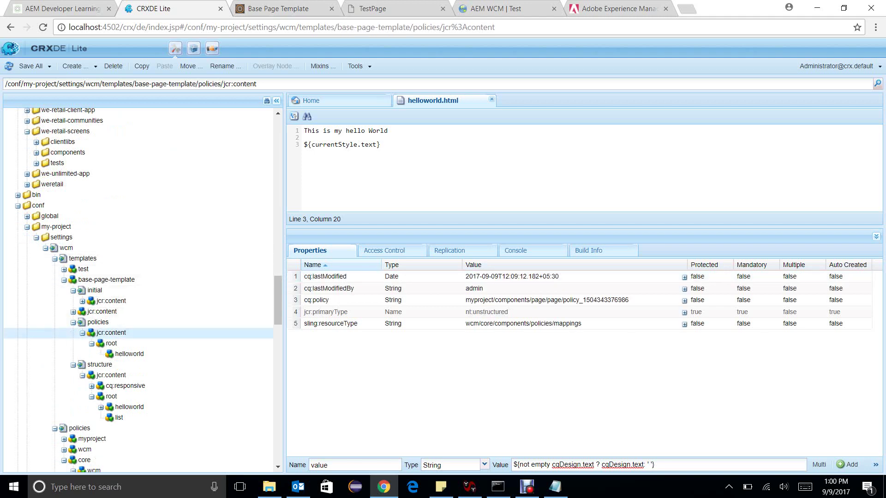
click(111, 375)
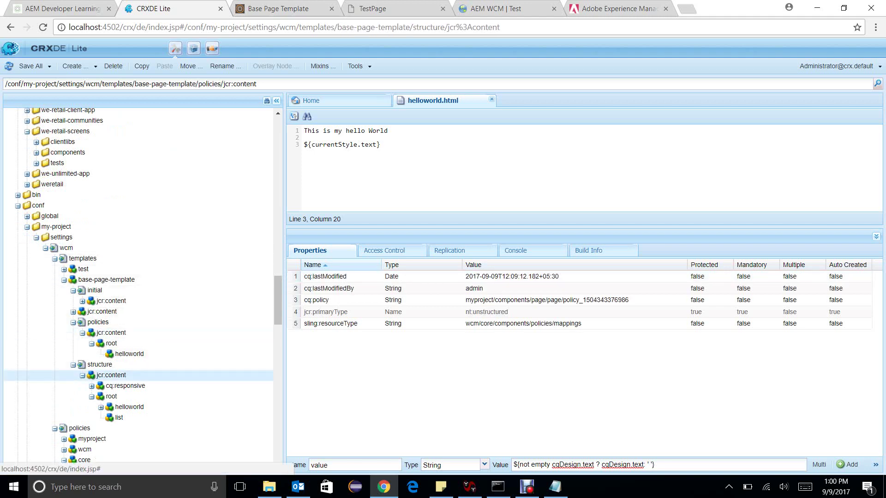
right_click(374, 299)
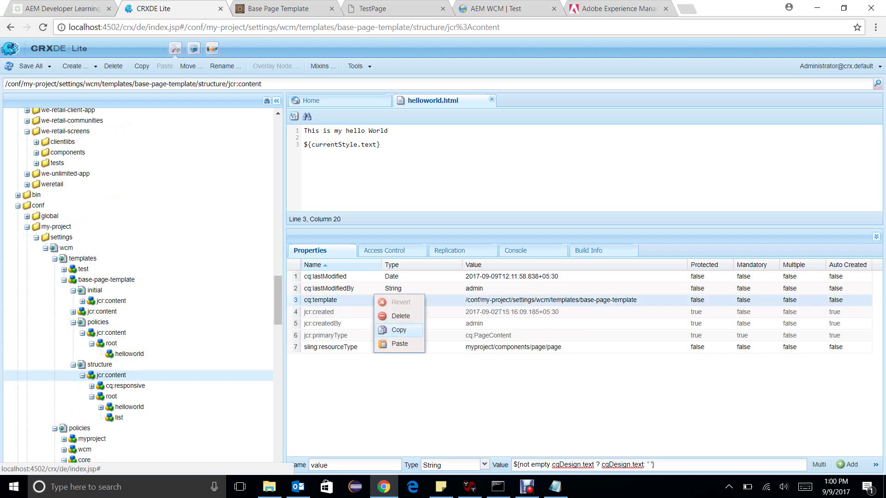
click(399, 344)
key(ctrl+s)
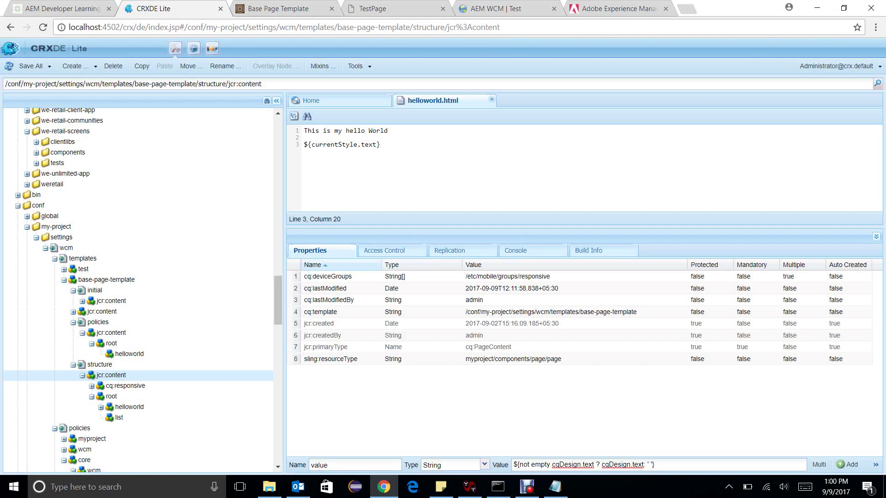
- Reload the Base Page Template in the template editor and toggle the device emulator on and off
scroll(278, 300, down, 2)
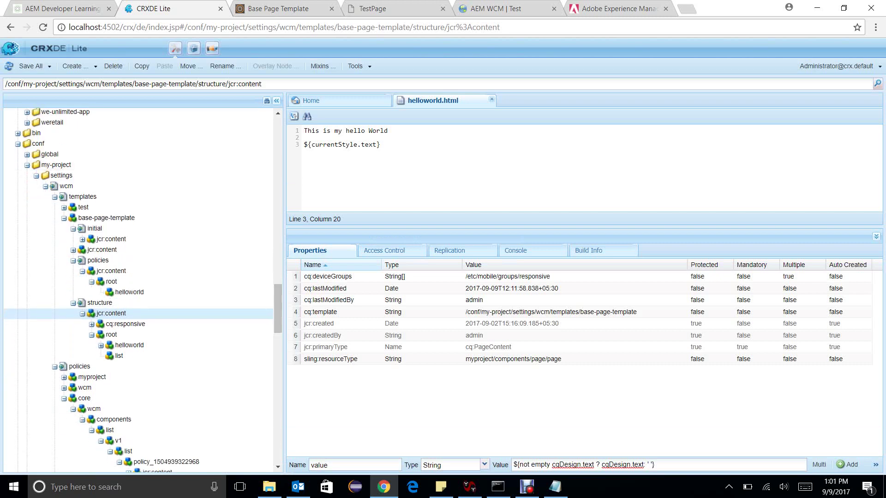
click(318, 9)
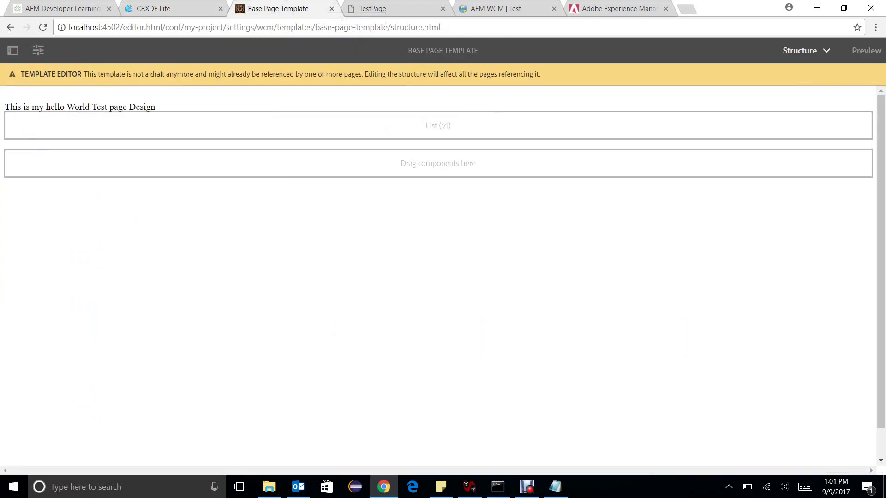
key(F5)
click(64, 51)
click(63, 51)
- Try to resize the List (v1) component from its left edge in layout mode
click(88, 164)
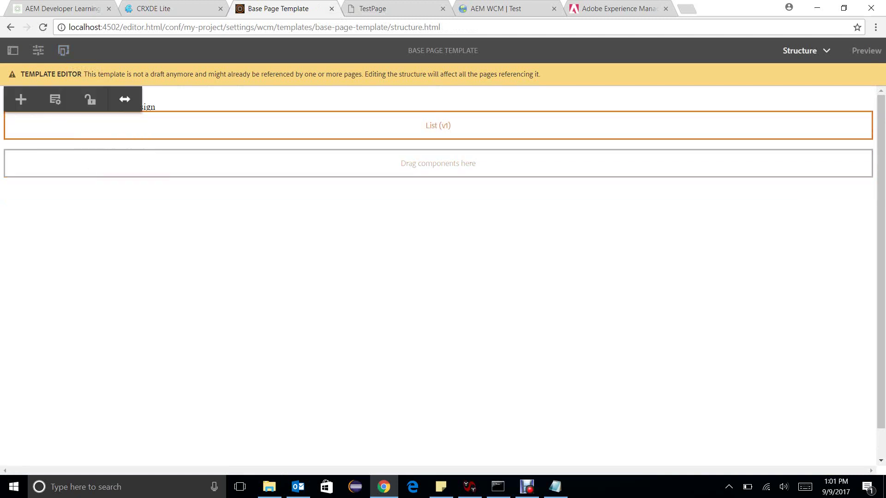
click(123, 97)
drag(5, 165, 316, 165)
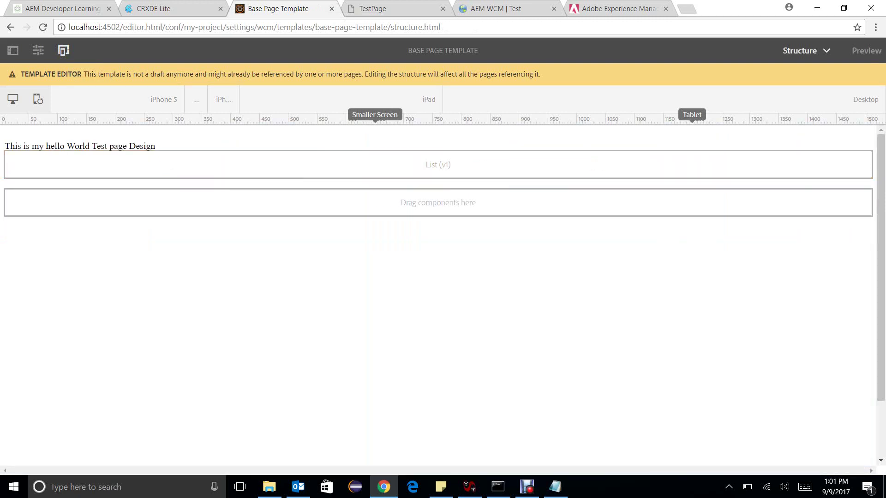
click(316, 183)
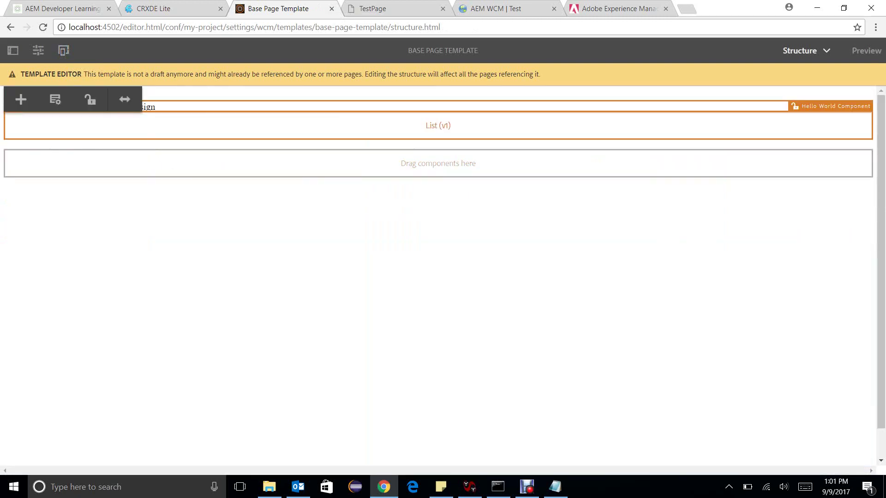
click(186, 160)
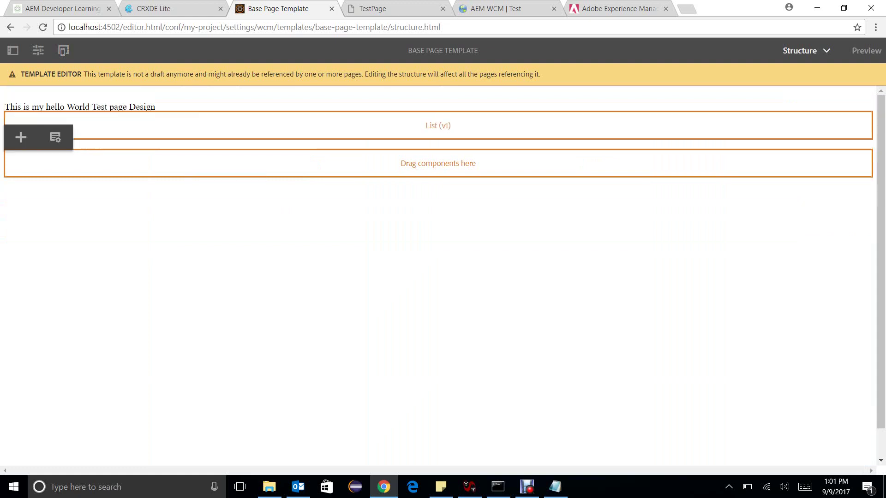
click(187, 135)
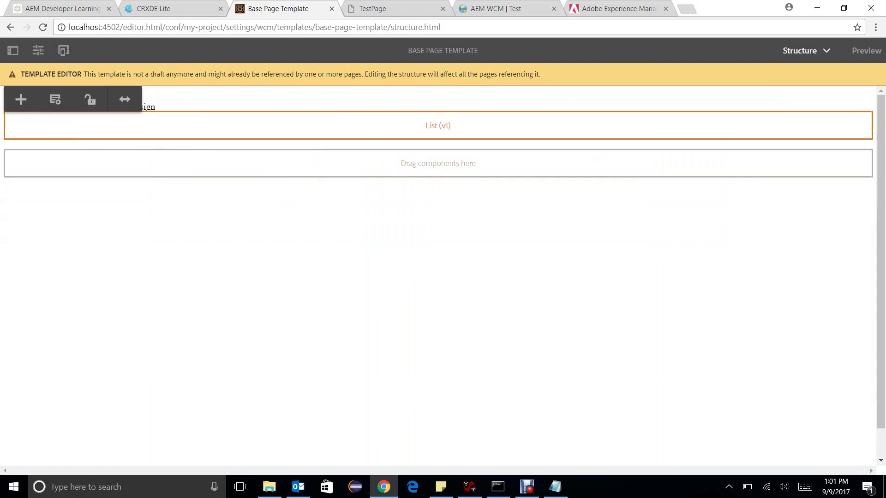
click(124, 99)
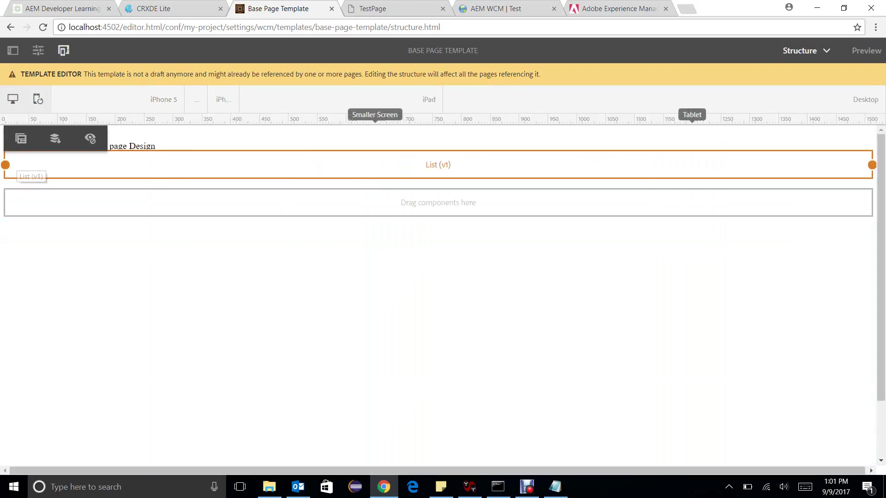
drag(5, 166, 438, 204)
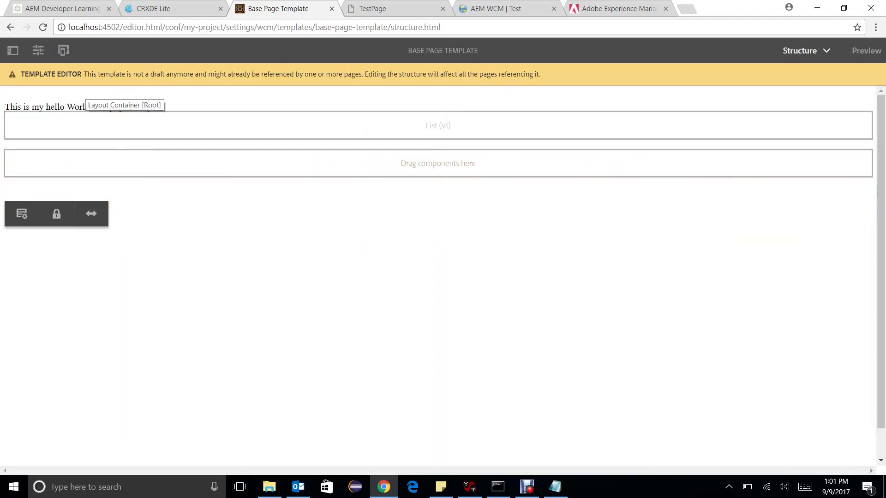
- Return to the blog post and read the section about resizing the responsive grid with a grid.less file
click(63, 8)
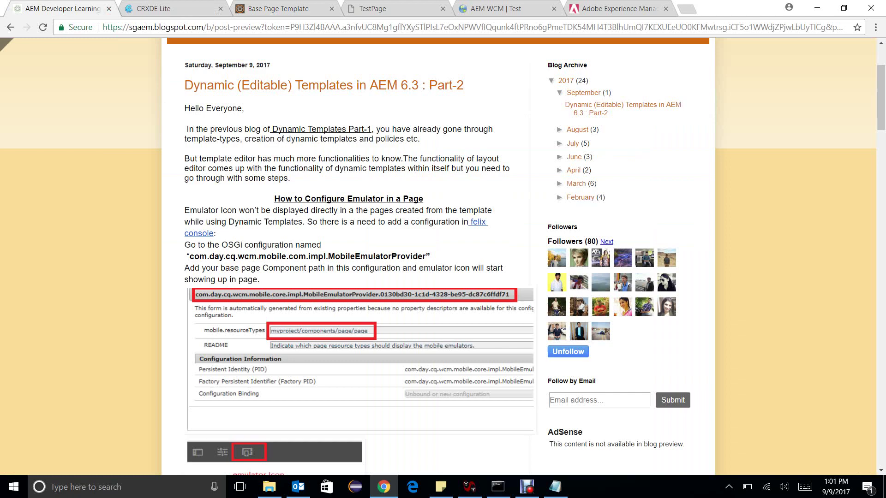
scroll(439, 256, down, 6)
scroll(357, 254, down, 2)
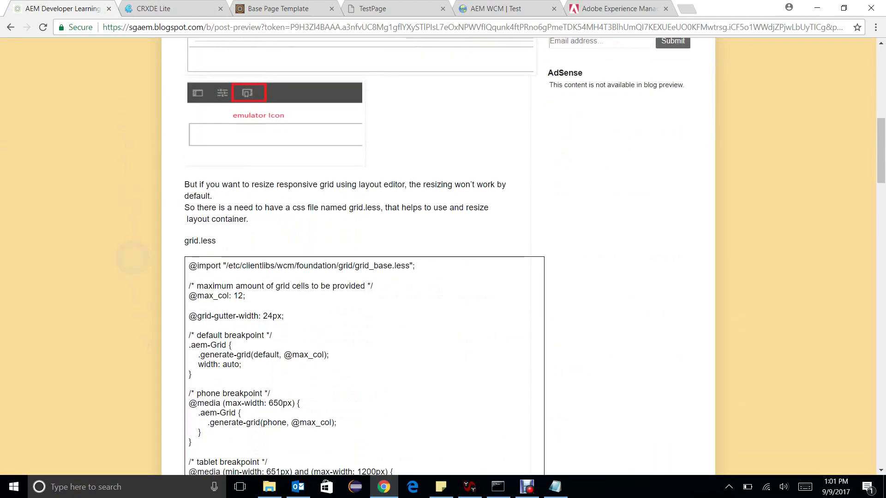
- In CRXDE Lite, collapse the content folder under /apps/myproject/components and expand the page/clientlibs folder
click(180, 8)
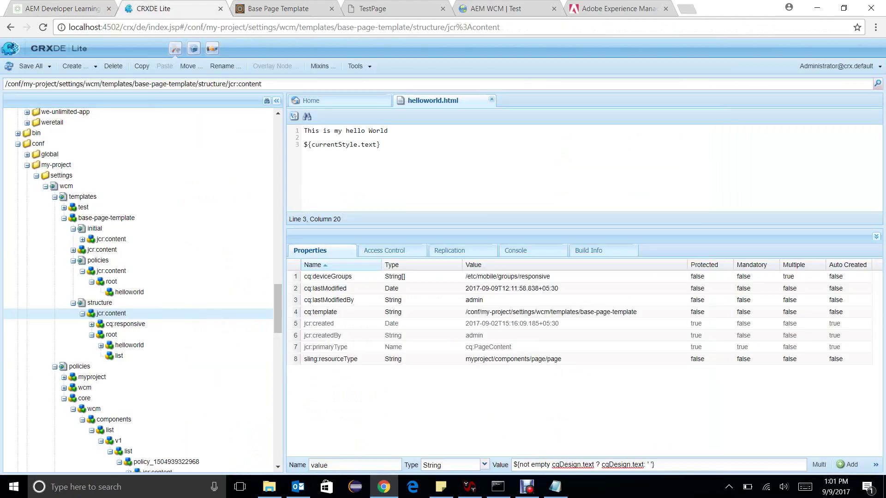
drag(278, 308, 278, 247)
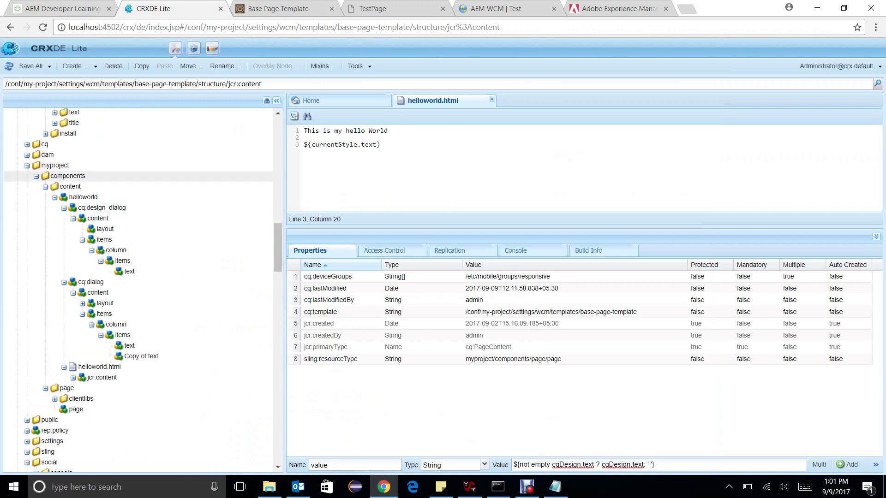
click(36, 175)
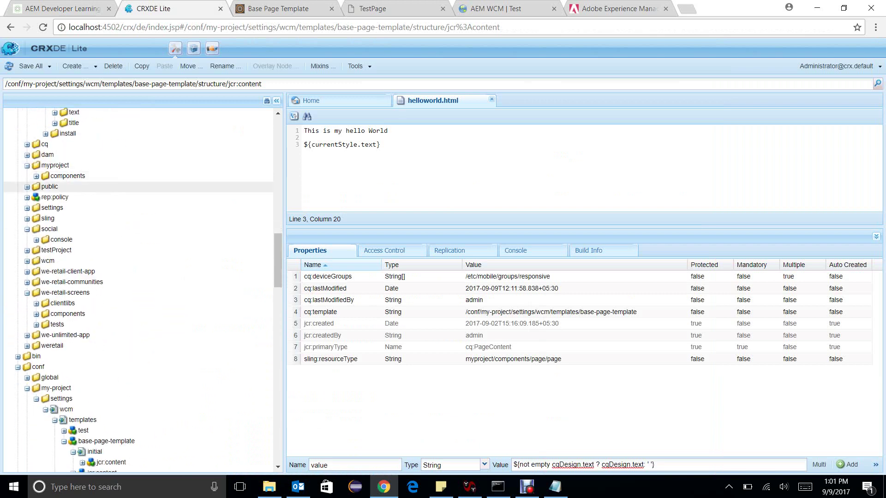
double_click(120, 176)
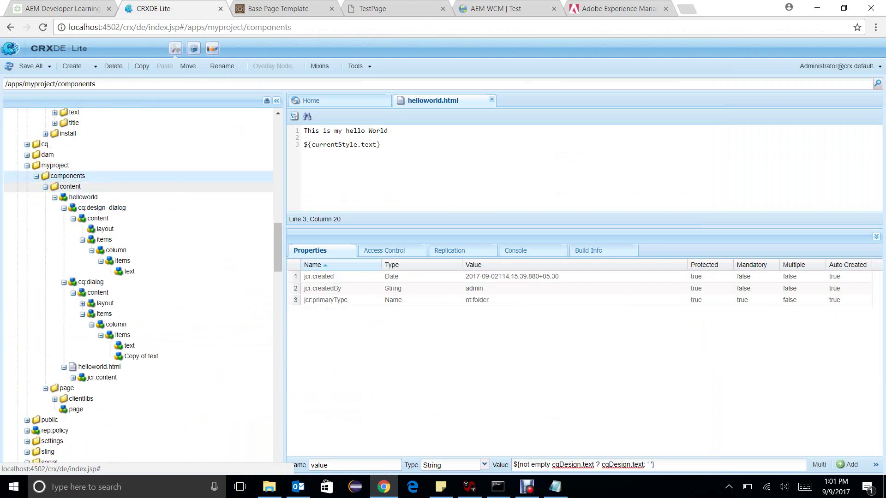
click(46, 187)
double_click(78, 207)
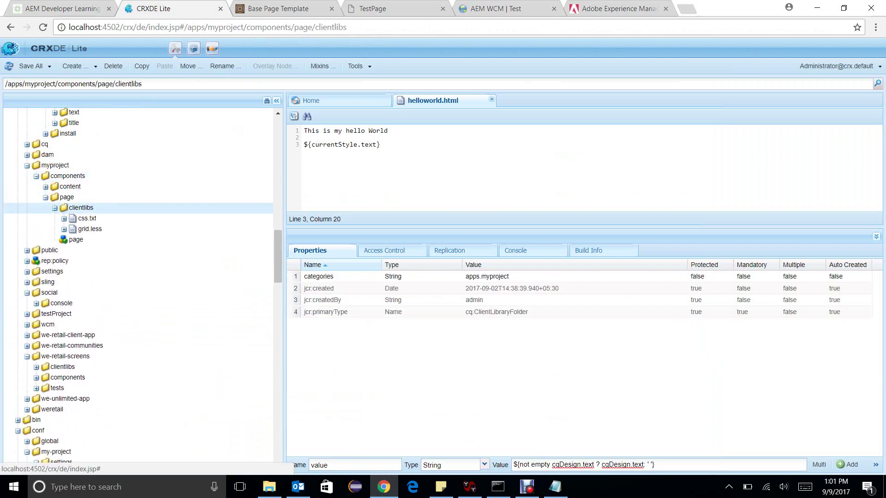
- Open grid.less and css.txt from the page/clientlibs folder and review the grid breakpoints and the listed stylesheet
double_click(90, 229)
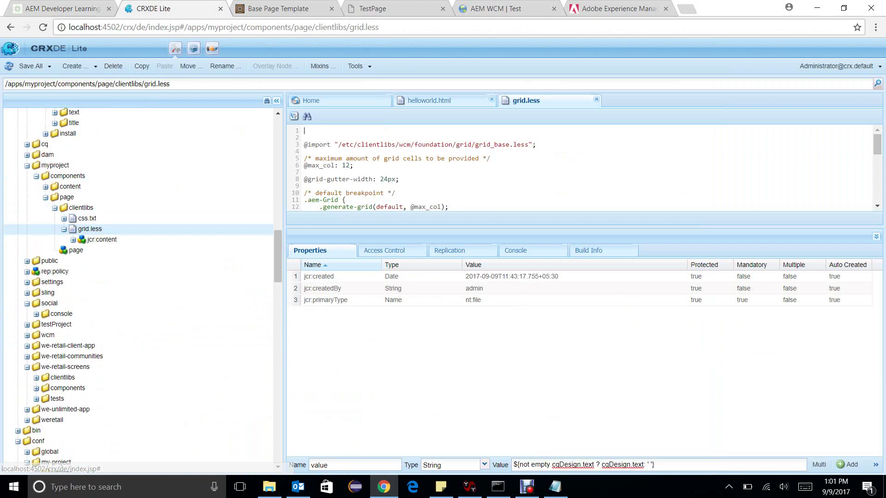
click(307, 186)
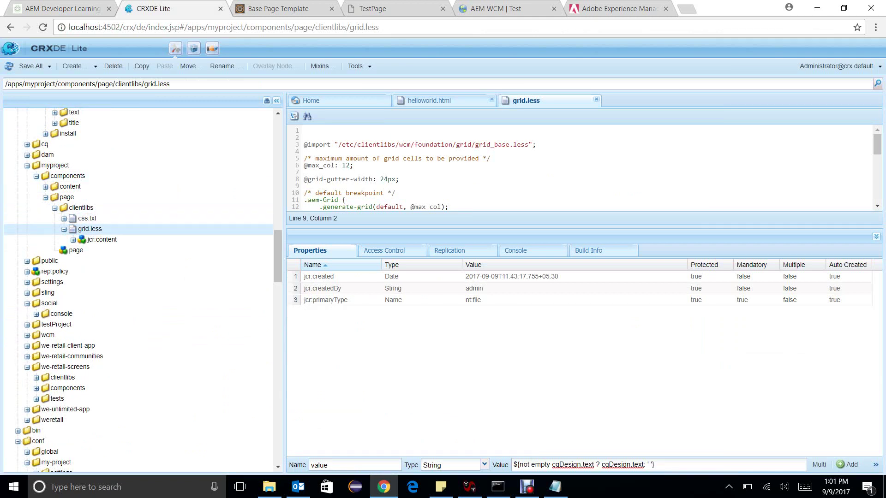
click(876, 236)
click(323, 311)
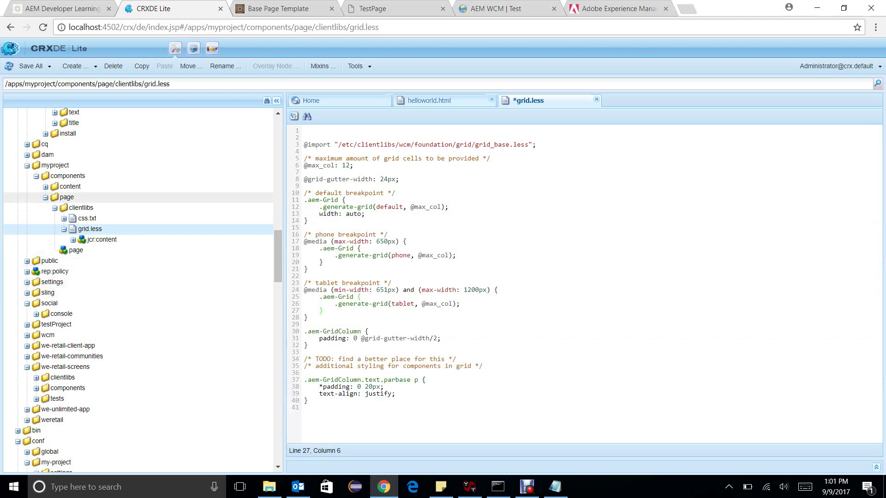
double_click(87, 219)
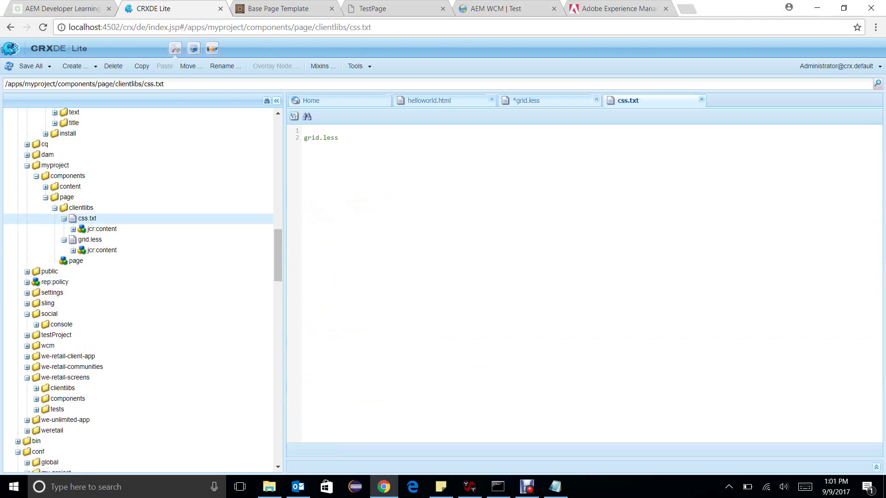
- Add the apps.myproject client-side library to the my project clientlibs policy in the Base Page Template's page design and save it
click(308, 9)
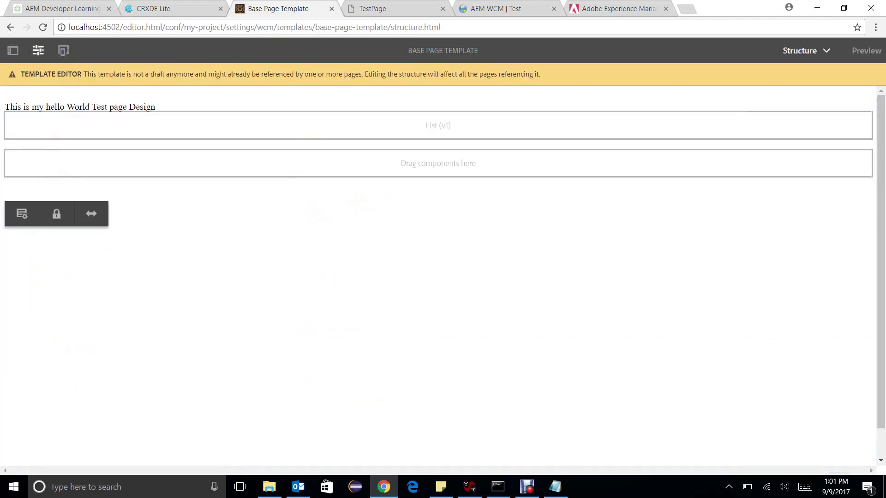
click(38, 50)
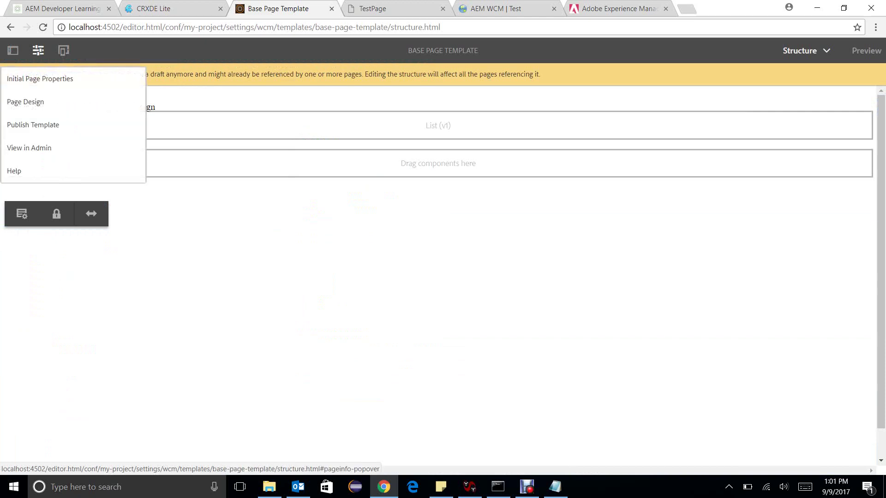
click(25, 102)
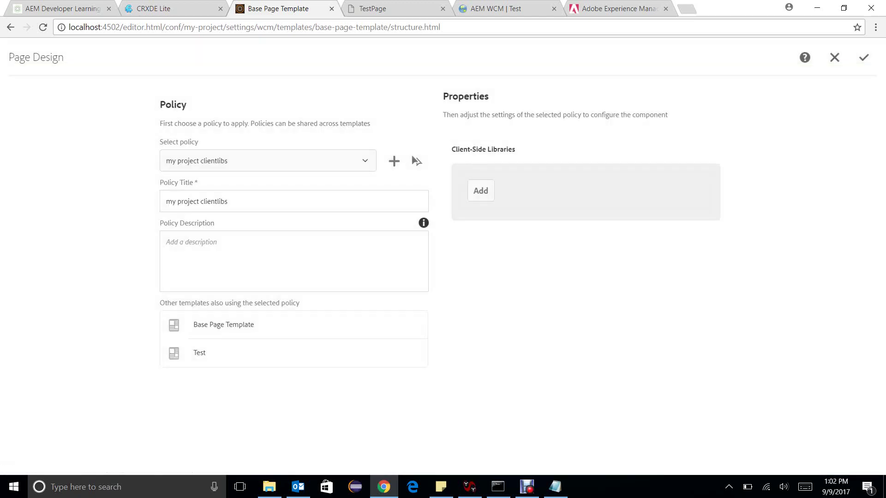
click(481, 190)
click(480, 191)
text(app)
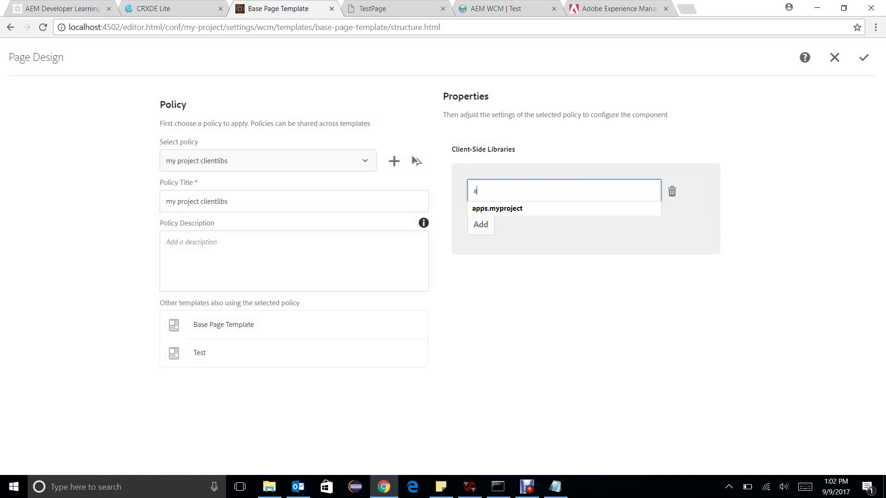
key(Down)
key(Return)
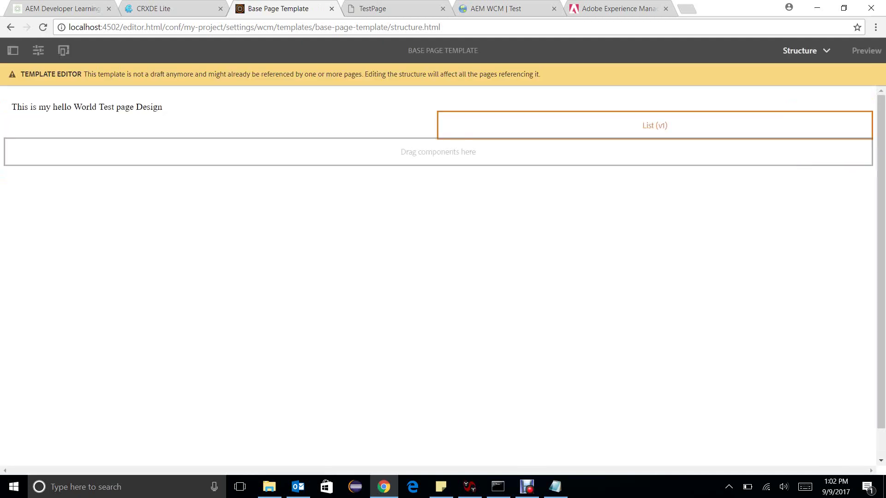
- Widen the List (v1) component from its left edge to the full grid width in layout mode
click(654, 125)
click(558, 99)
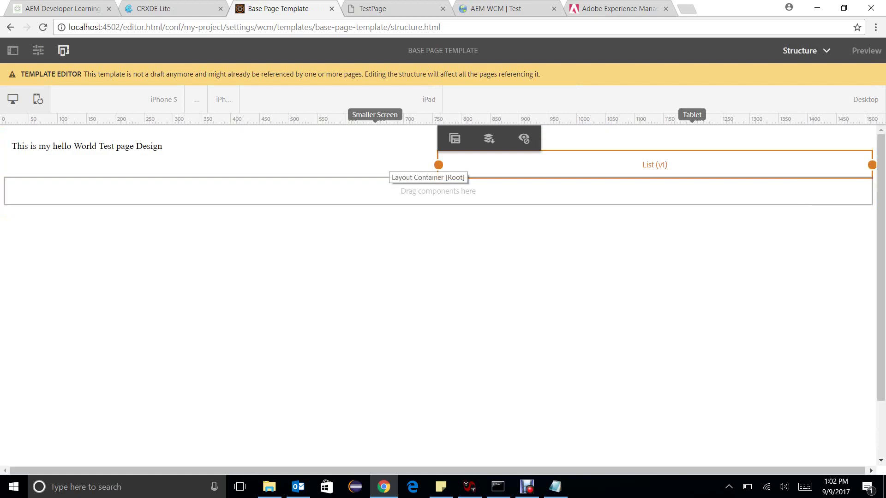
drag(439, 164, 5, 165)
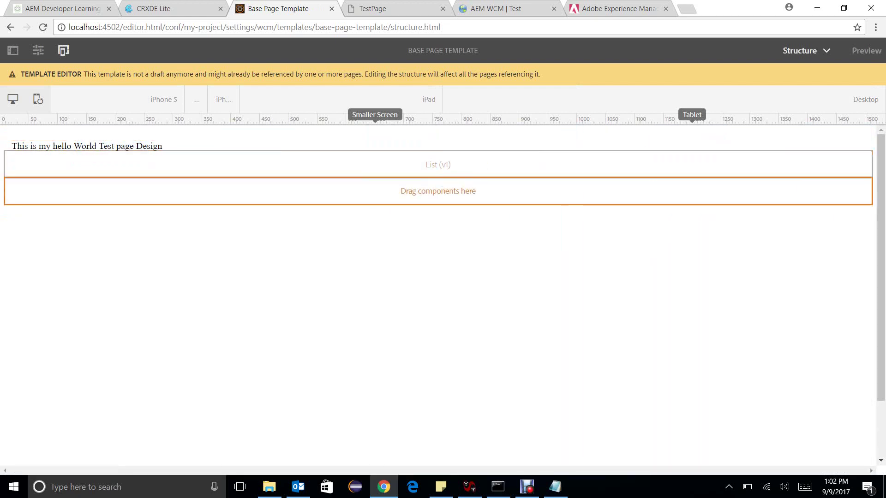
- Leave layout mode and insert an Adaptive Image component into the root layout container below List (v1)
click(147, 194)
click(21, 125)
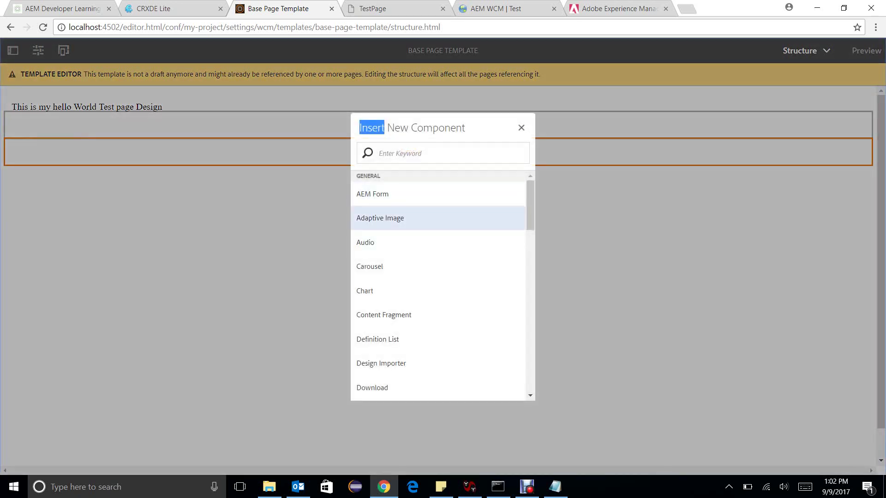
click(380, 218)
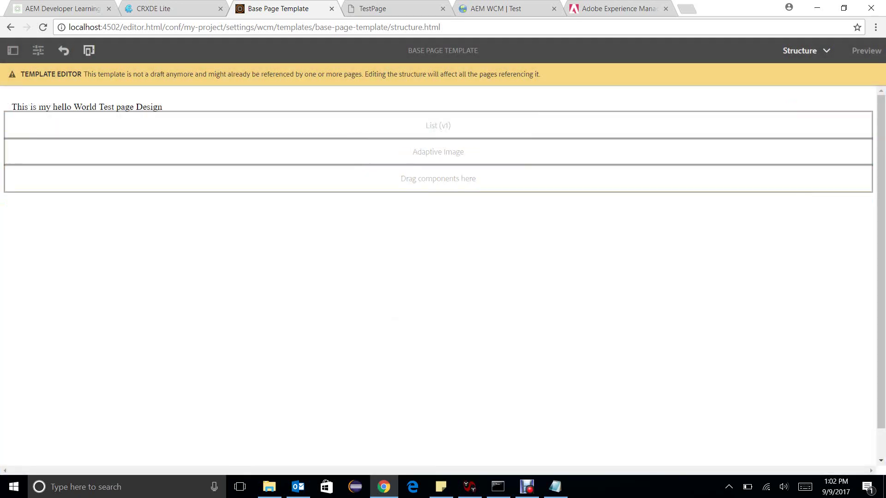
- Show the side panel and try to add another Adaptive Image from the components list to the template
click(13, 50)
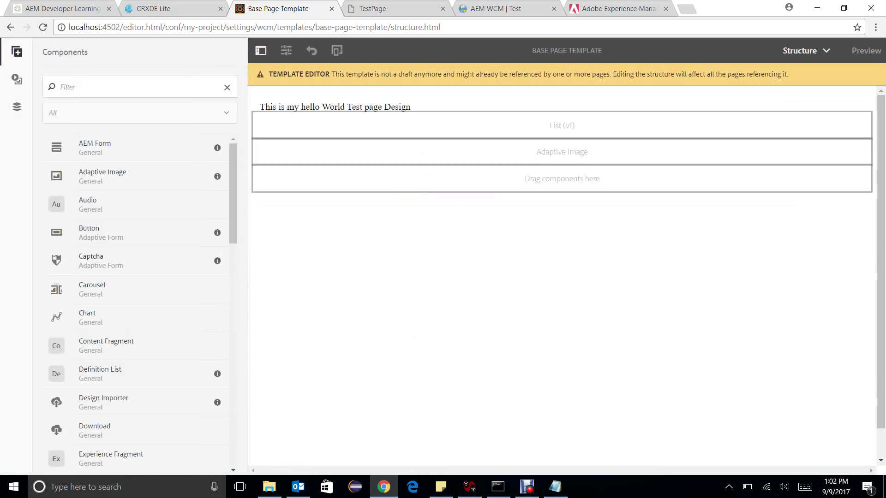
drag(102, 176, 420, 152)
click(16, 79)
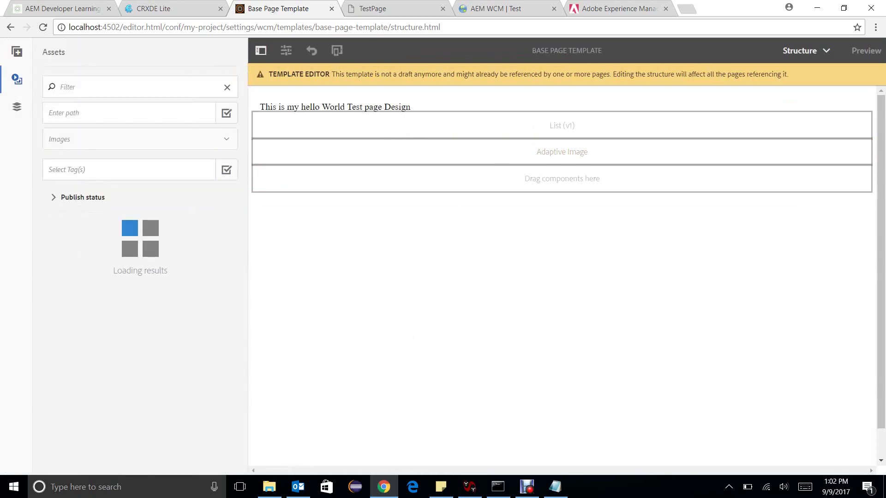
click(16, 51)
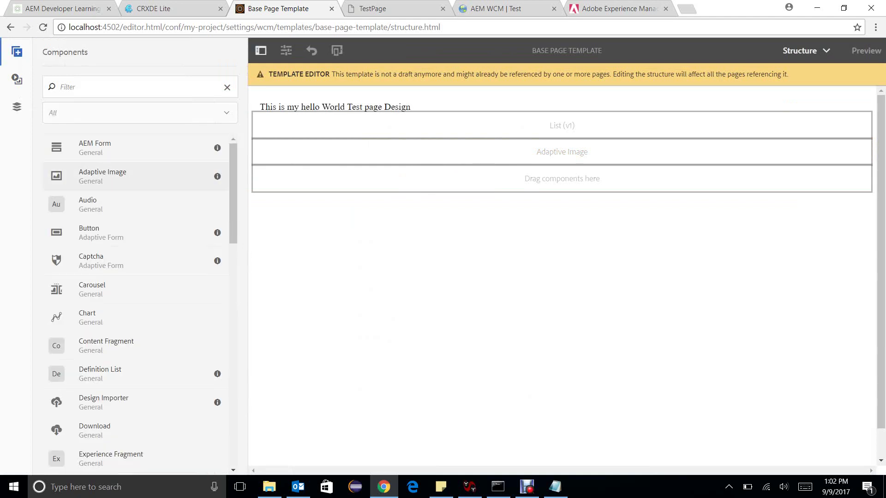
drag(111, 177, 461, 149)
- Switch to the image assets and try to place we-retail-instore-logo.png in the Adaptive Image component
click(17, 107)
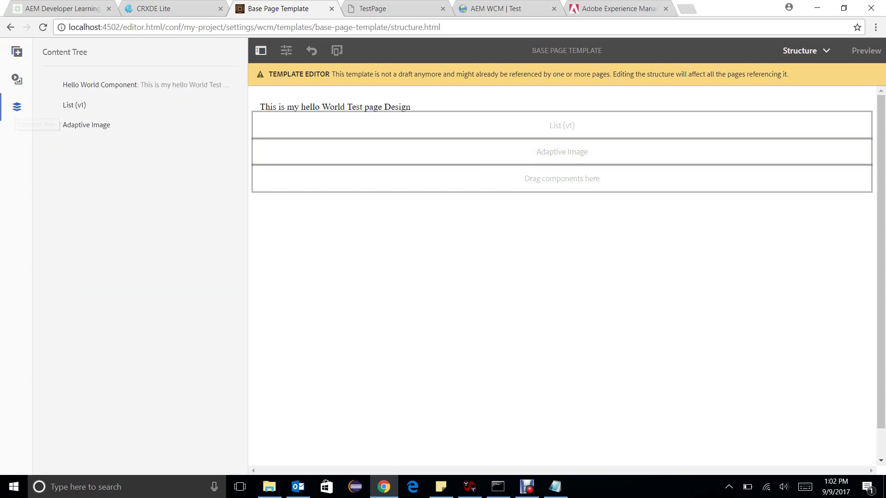
click(17, 79)
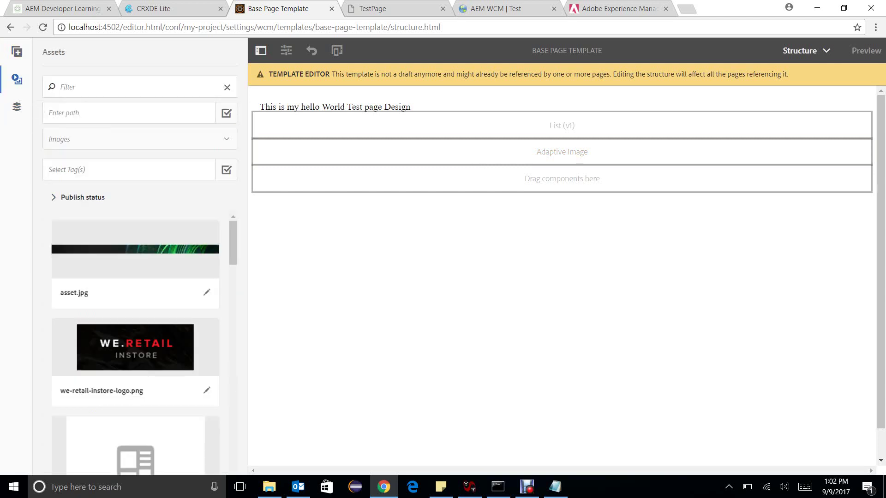
drag(135, 347, 440, 129)
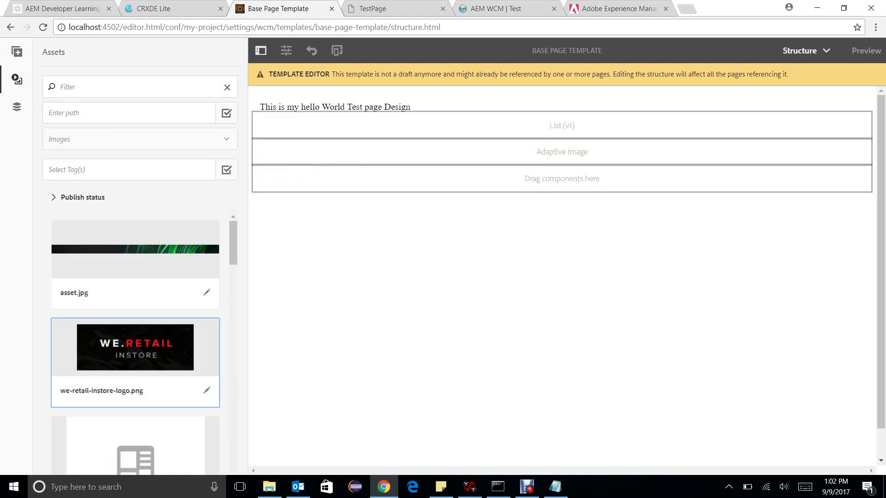
right_click(626, 179)
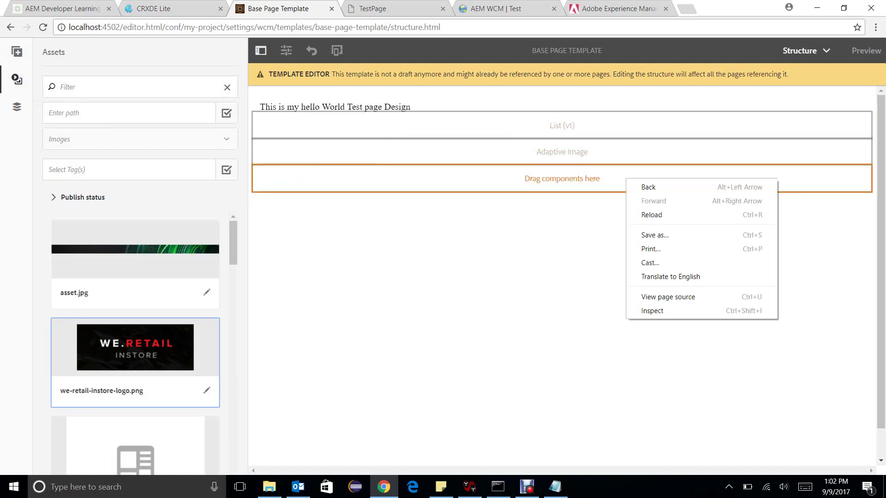
double_click(613, 153)
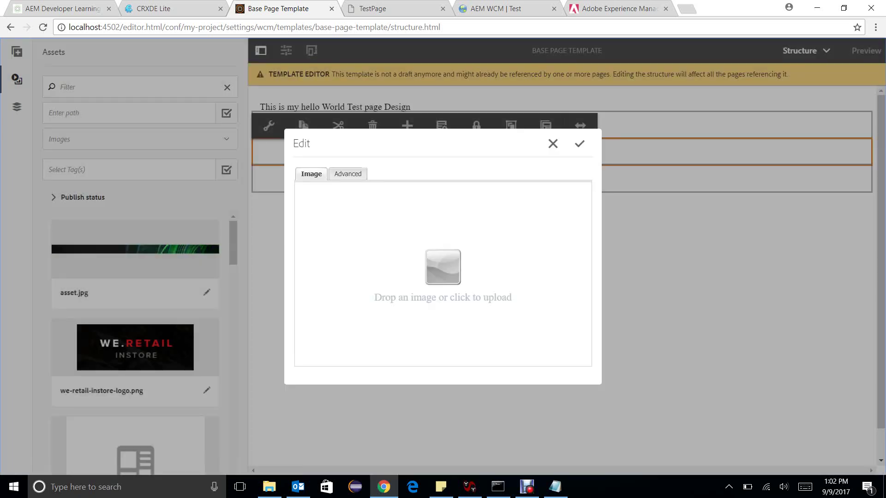
click(552, 144)
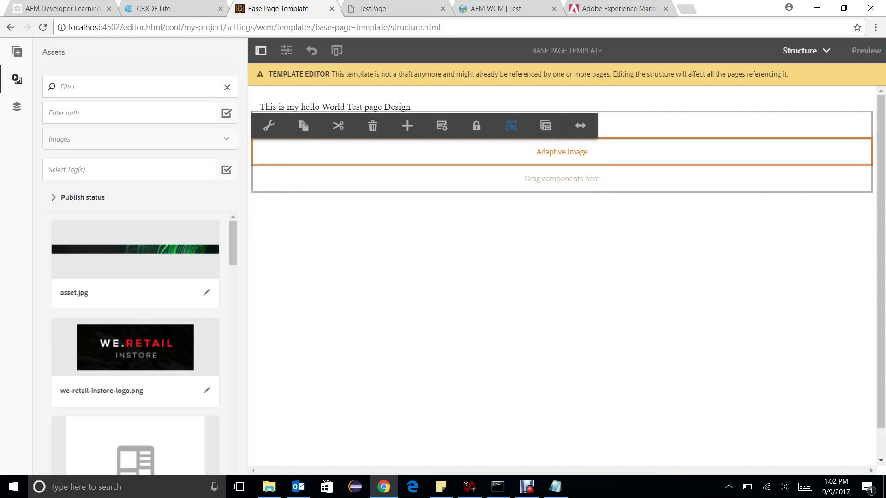
- Reload the template editor and place the we-retail-instore-logo.png asset in the Adaptive Image component
key(F5)
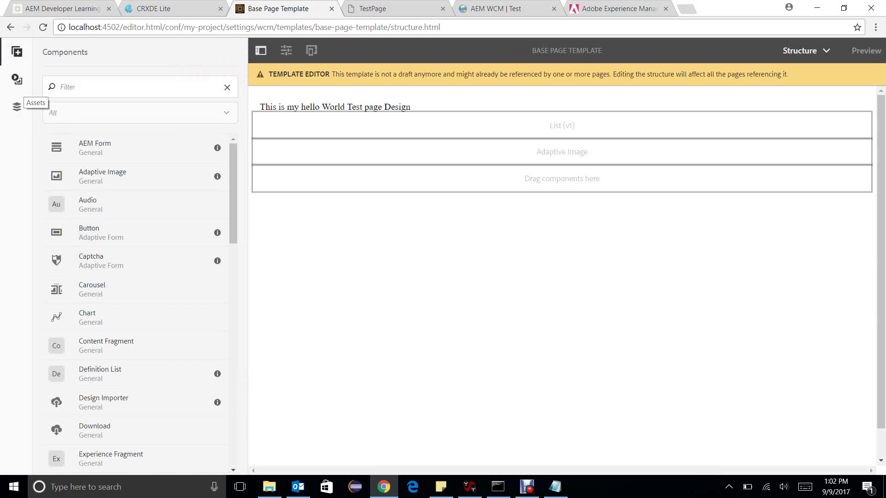
click(16, 80)
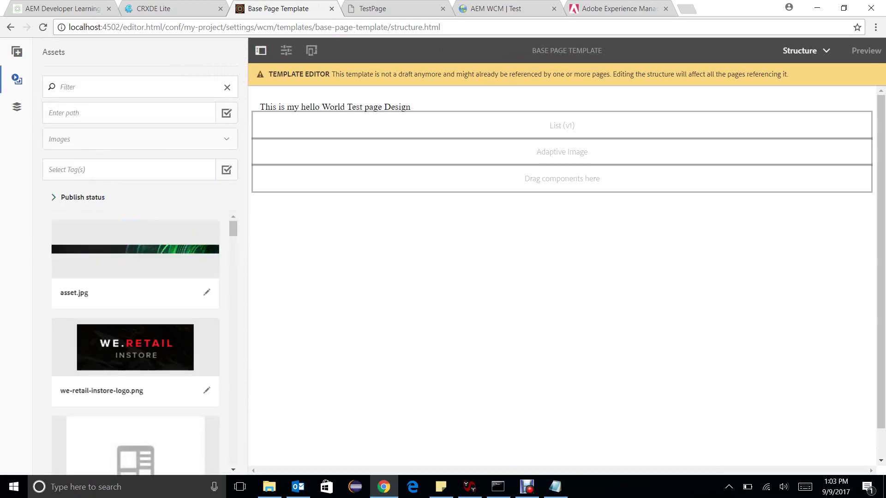
drag(135, 347, 559, 150)
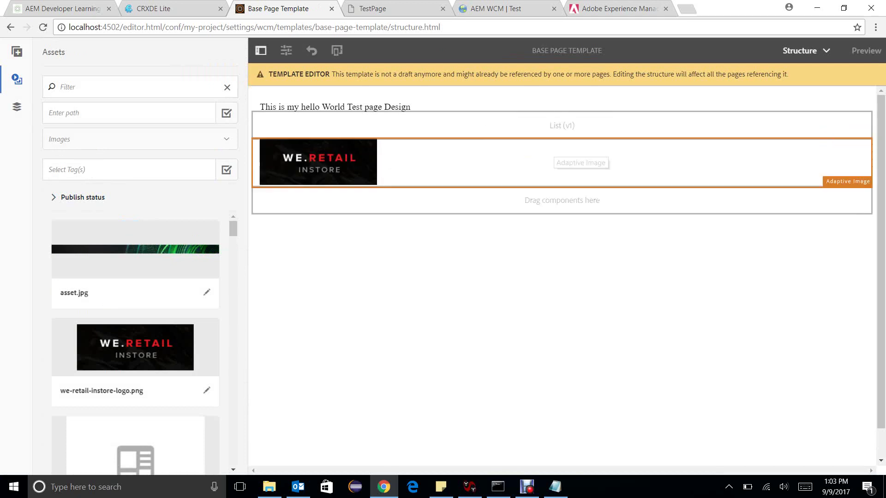
- Shrink the logo's Adaptive Image component from its right edge to about three grid columns in layout mode
click(639, 181)
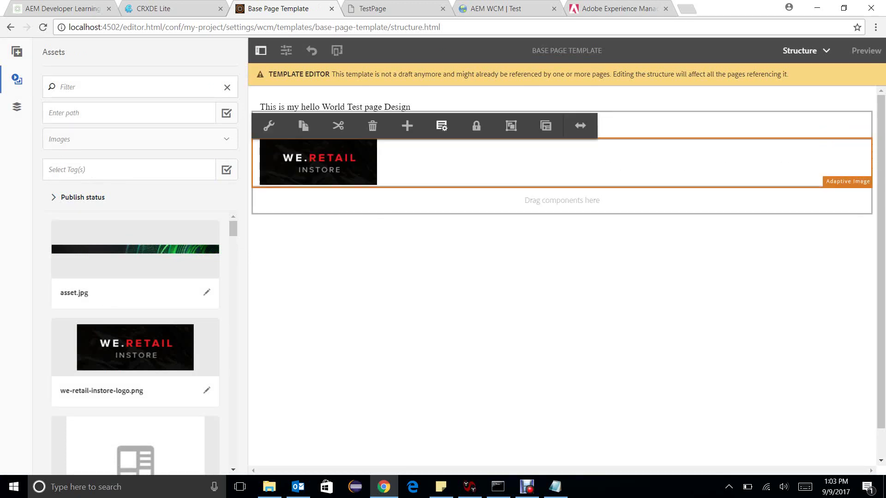
click(580, 126)
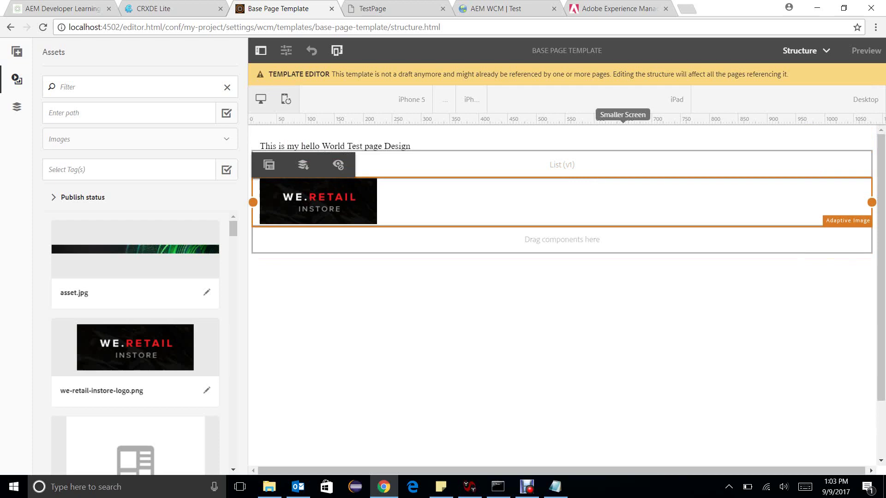
drag(871, 202, 410, 203)
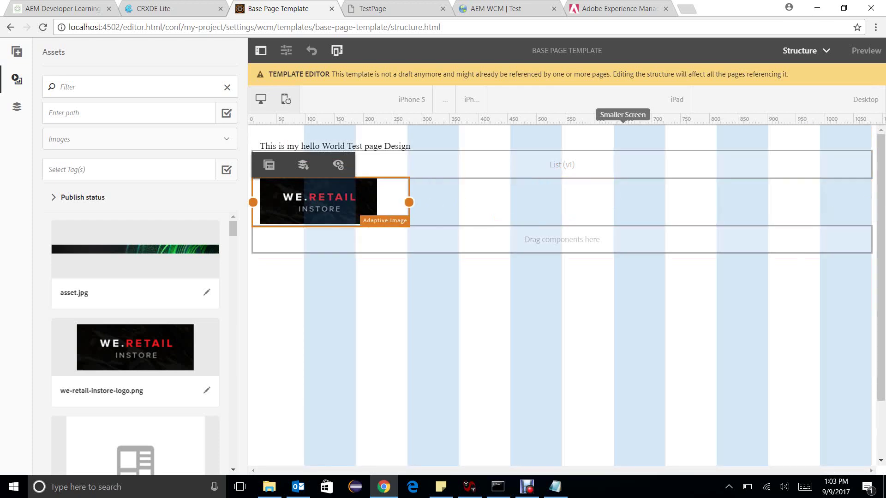
- Leave layout mode and insert a second Adaptive Image component below the logo image
click(444, 240)
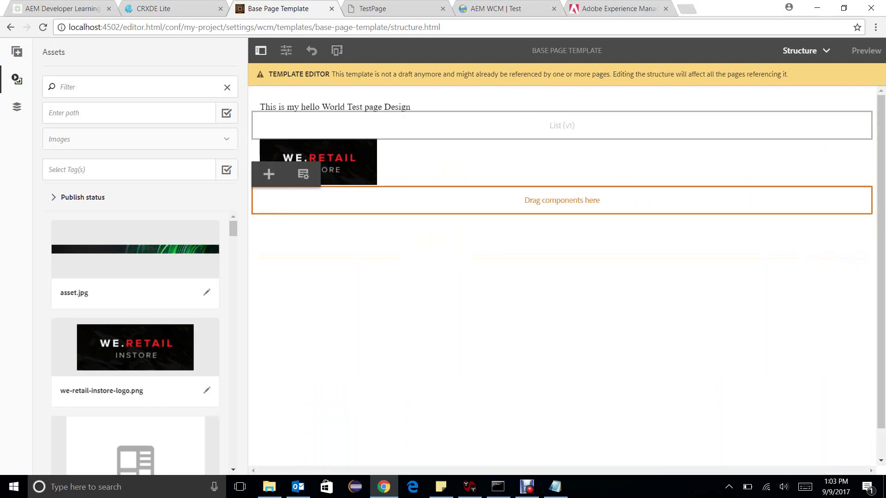
click(269, 175)
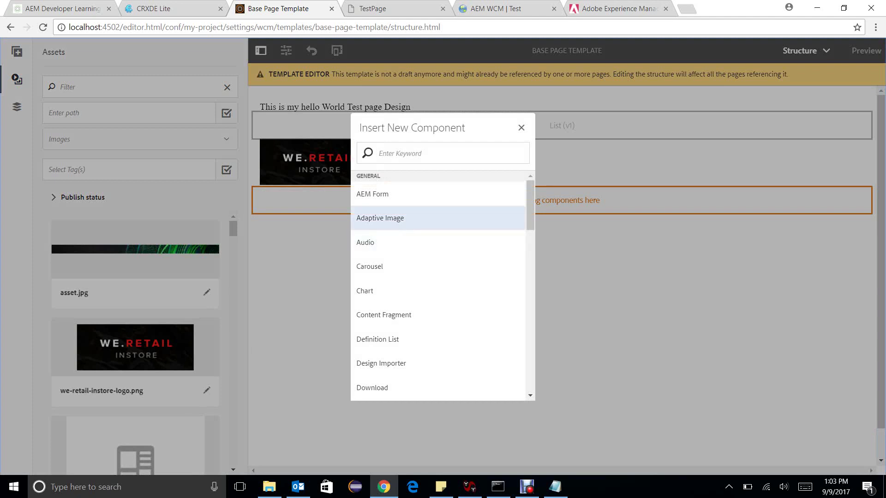
click(380, 217)
- Try to place we-retail-instore-logo.png in the second, empty Adaptive Image component
drag(135, 348, 443, 200)
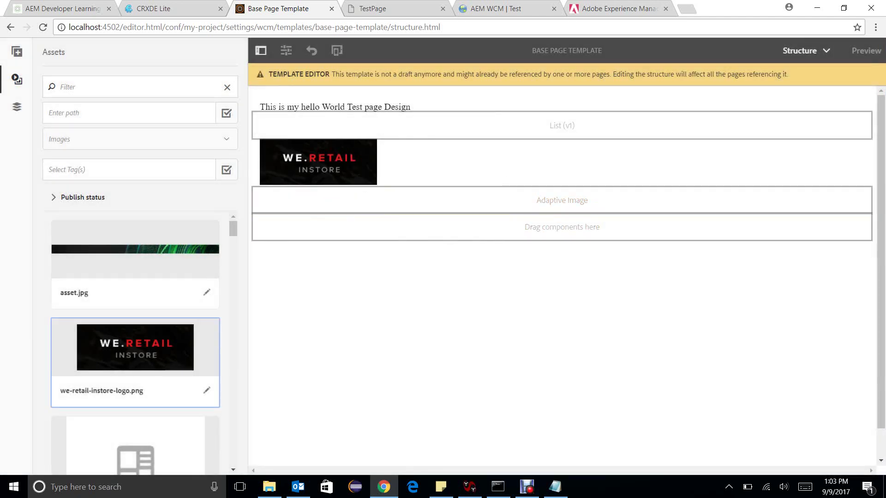
drag(135, 349, 477, 200)
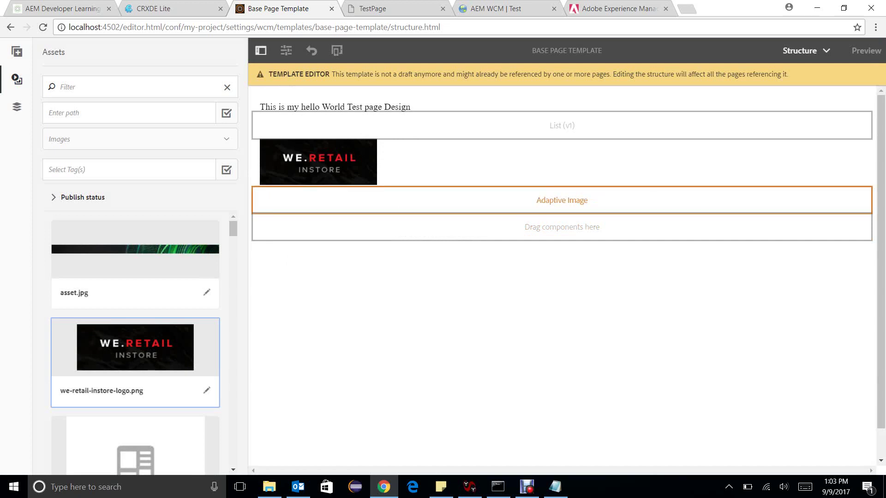
- Reload the template editor and place we-retail-instore-logo.png in the second Adaptive Image component
key(F5)
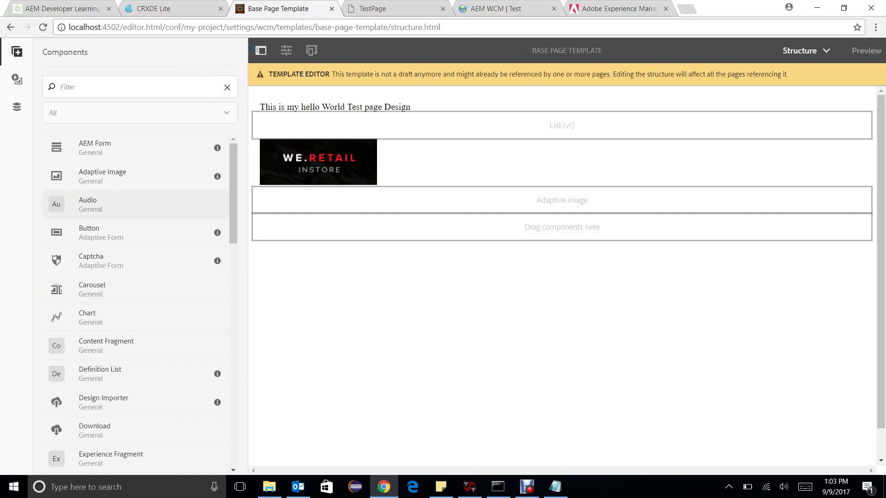
click(17, 79)
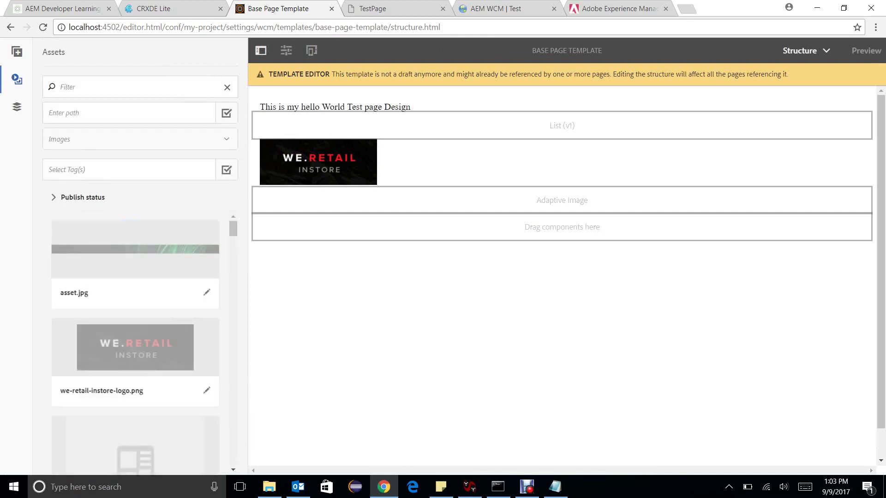
drag(135, 347, 562, 200)
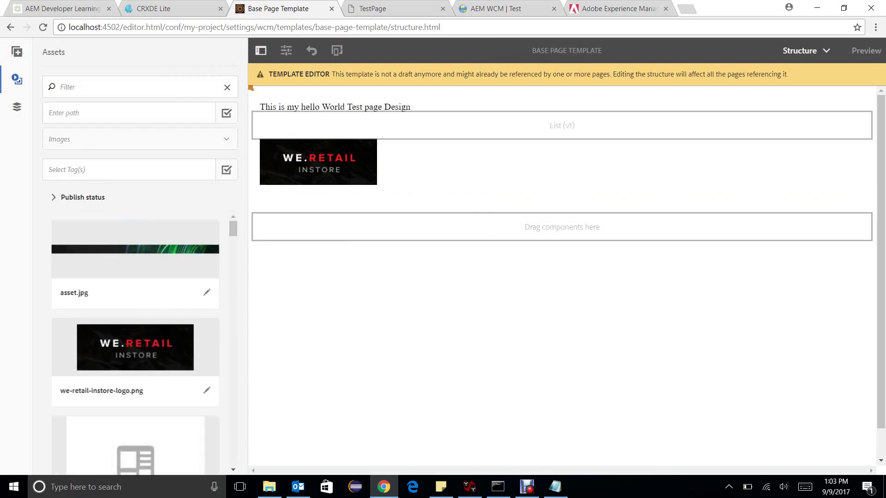
- Shrink the second logo's Adaptive Image component from its left edge to half the page width in layout mode, placing it beside the first logo
click(570, 207)
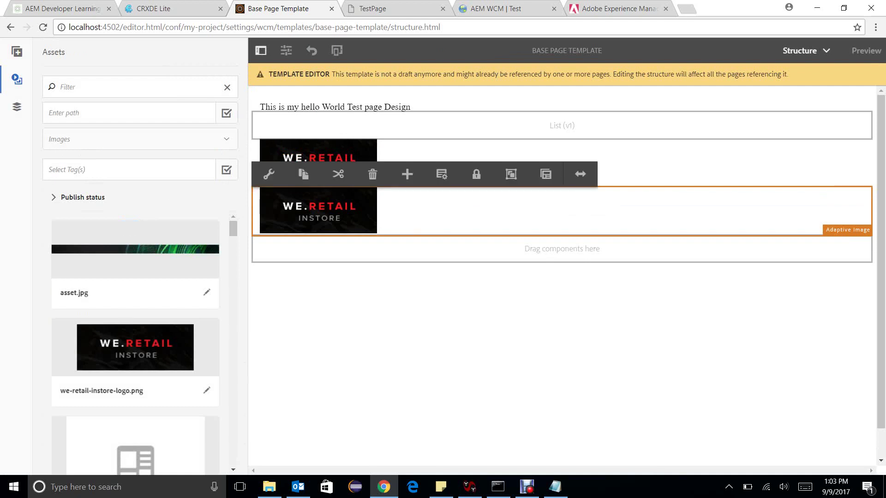
click(579, 174)
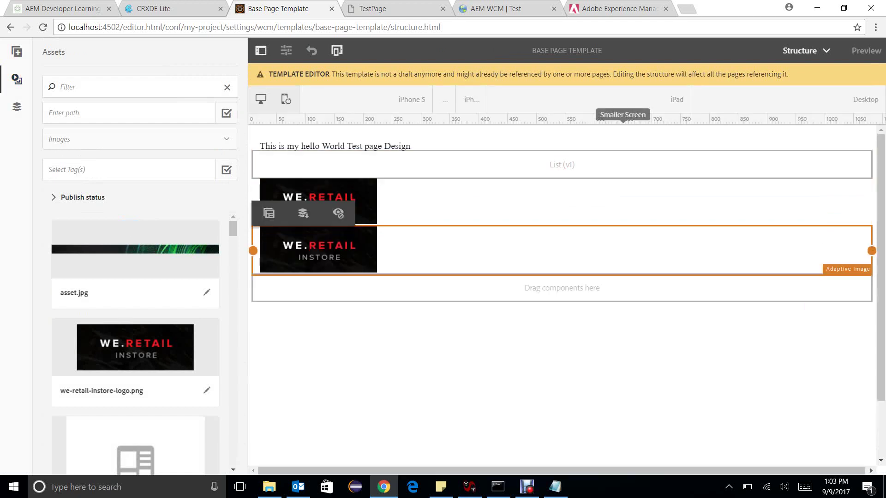
drag(249, 251, 586, 251)
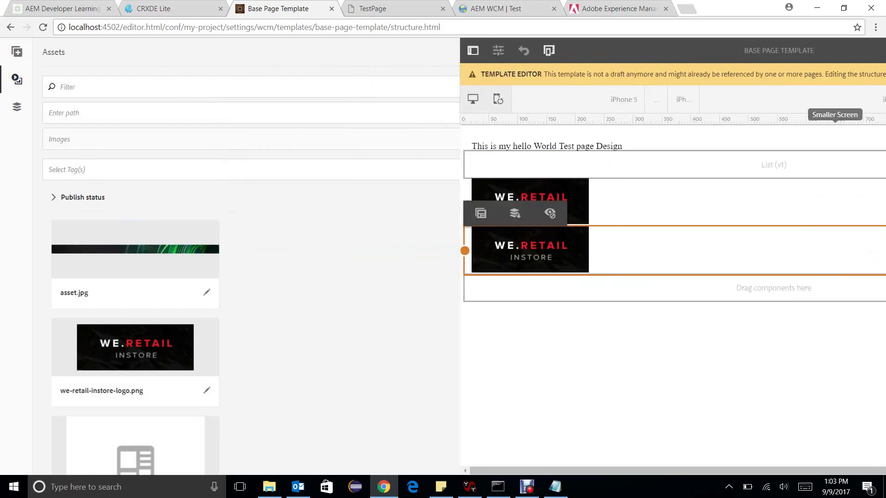
click(595, 50)
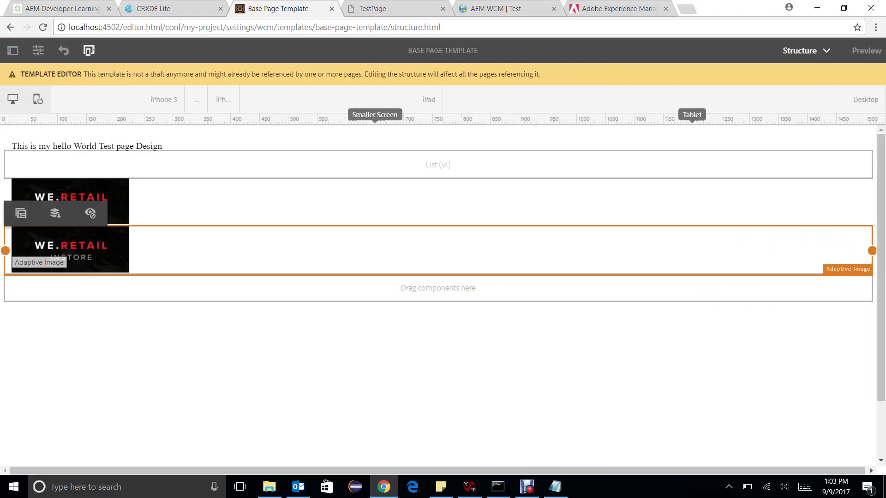
drag(5, 251, 407, 250)
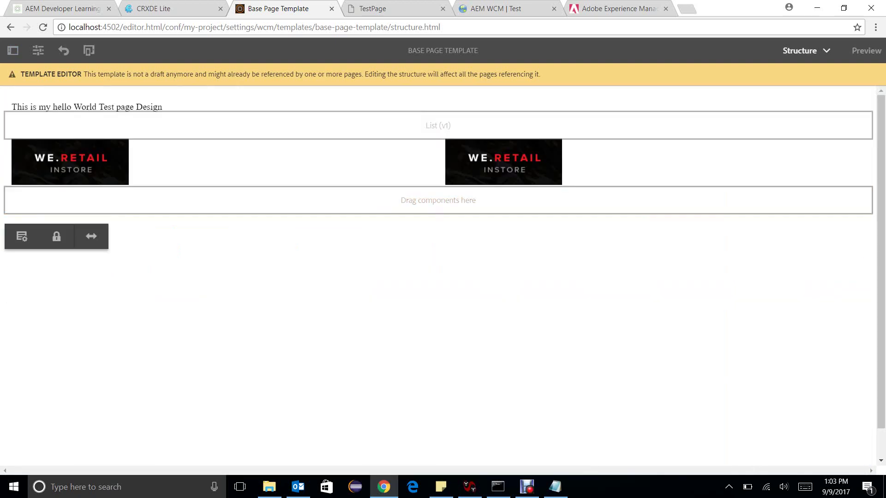
- Consult the Default Components section of the AEM Developer Learning blog post and return to the Base Page Template editor
click(212, 166)
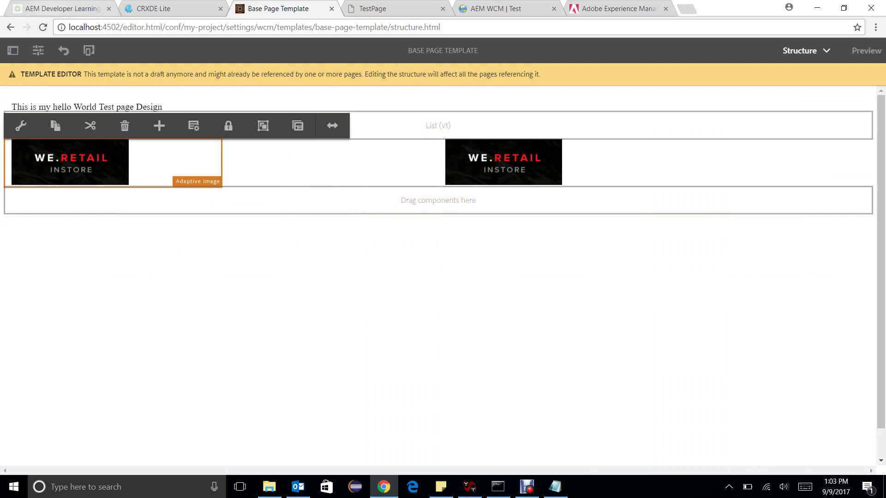
click(51, 8)
scroll(364, 258, down, 10)
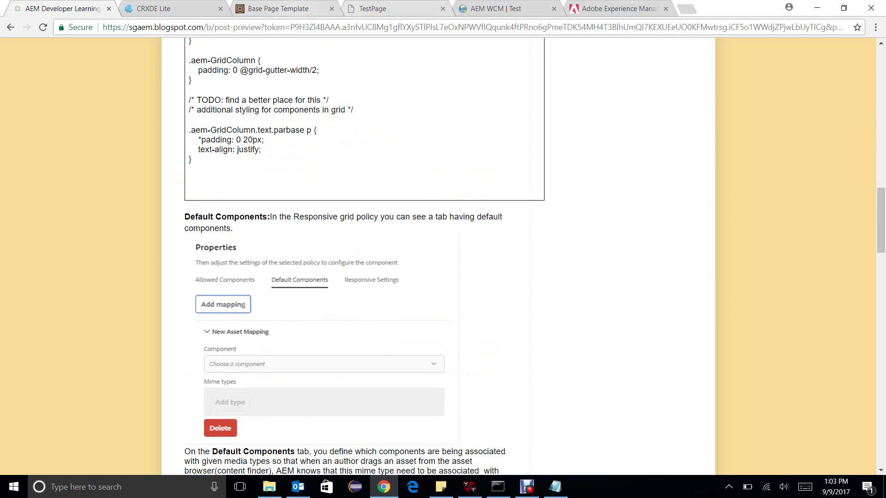
key(ctrl+3)
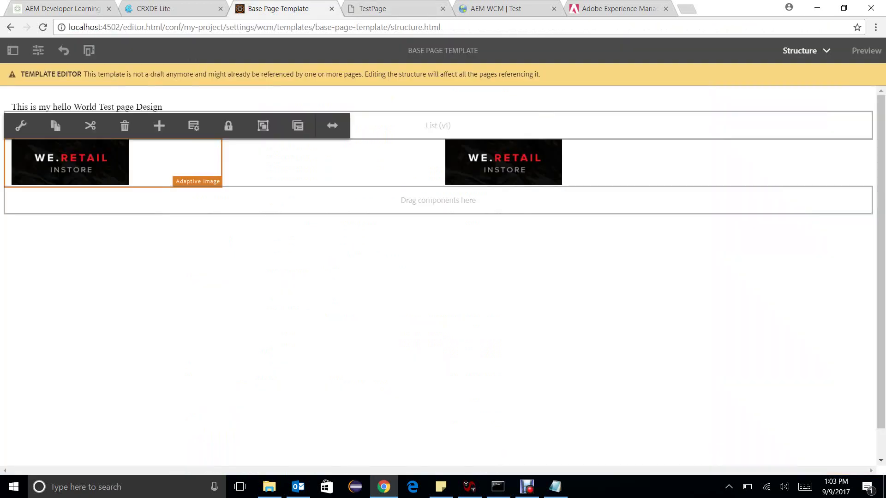
- Add a default component mapping for Adaptive Image - General to the layout container's General Policy
click(280, 202)
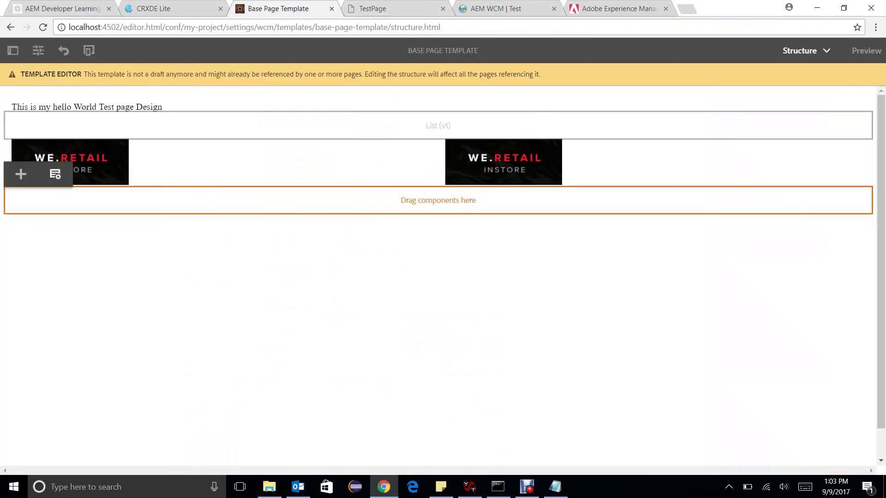
click(55, 174)
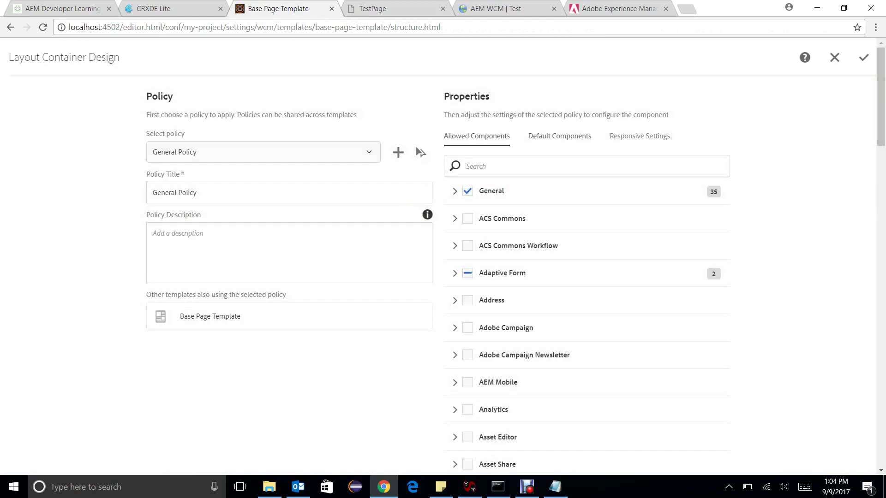
click(559, 136)
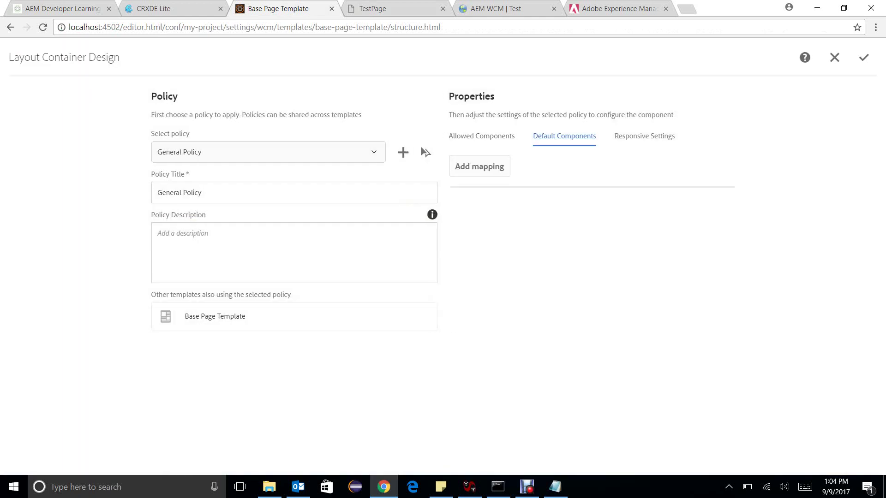
click(480, 167)
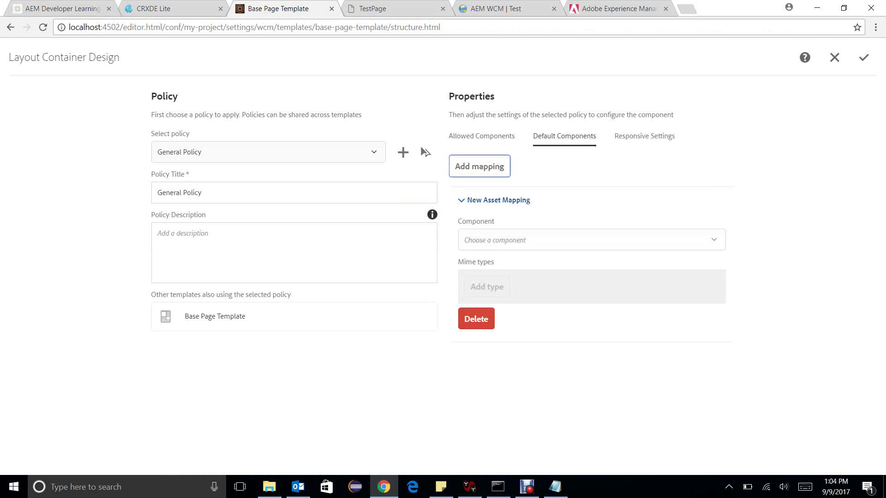
click(591, 240)
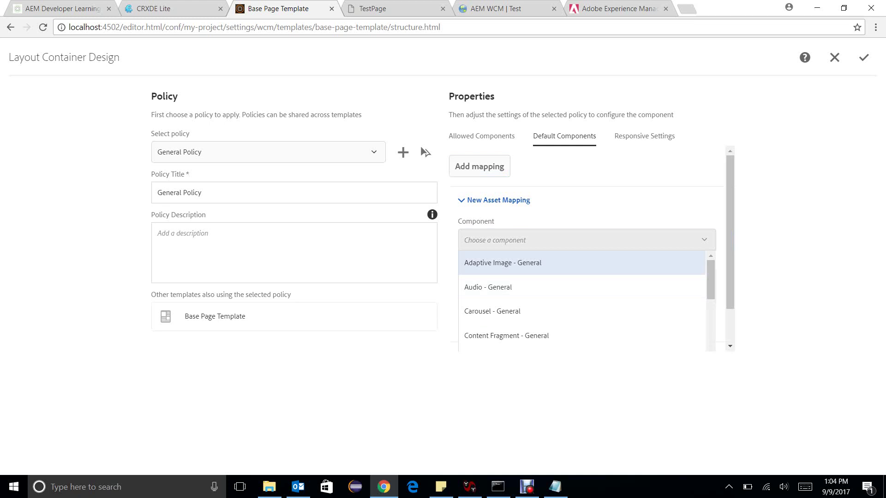
click(502, 263)
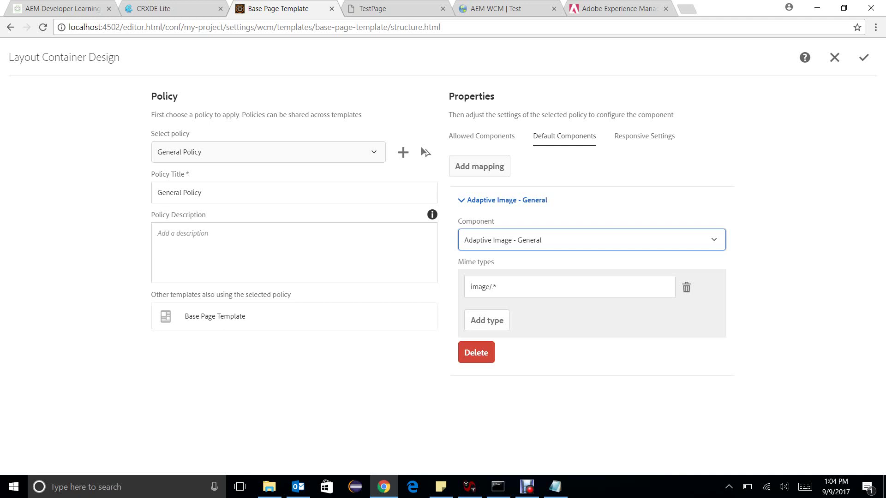
- Add a second default component mapping for Video - General and save the layout container policy
click(479, 167)
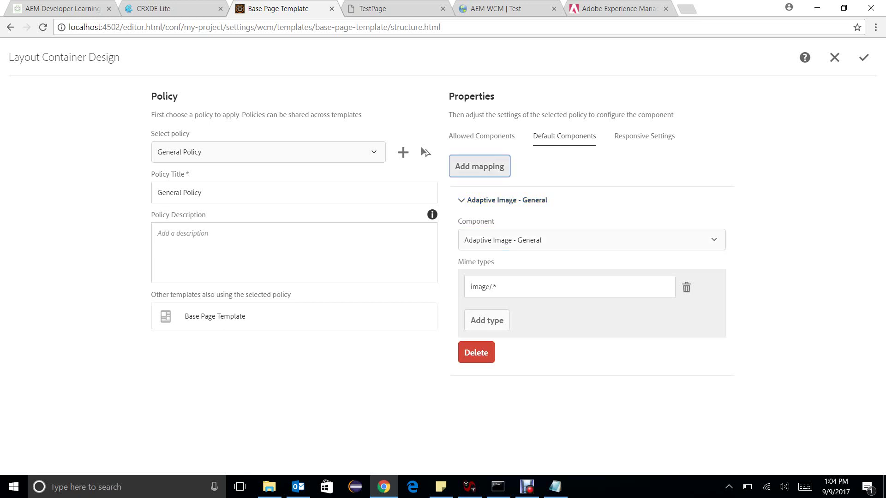
click(591, 268)
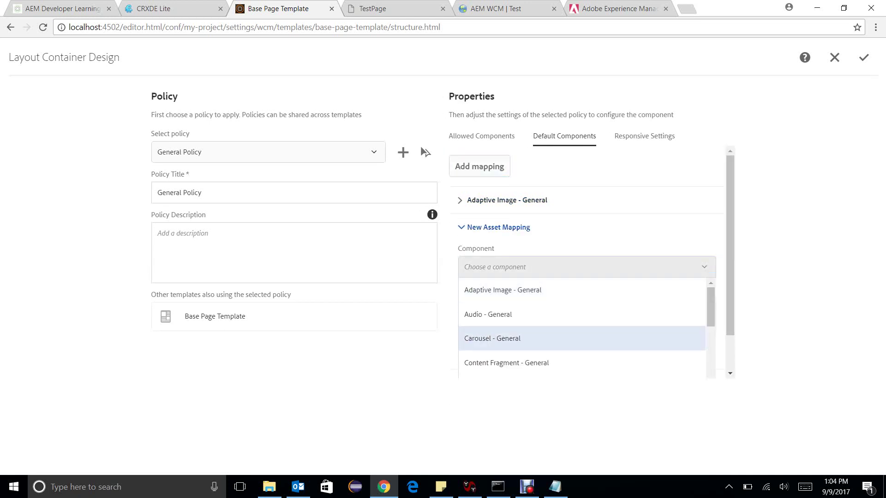
key(Return)
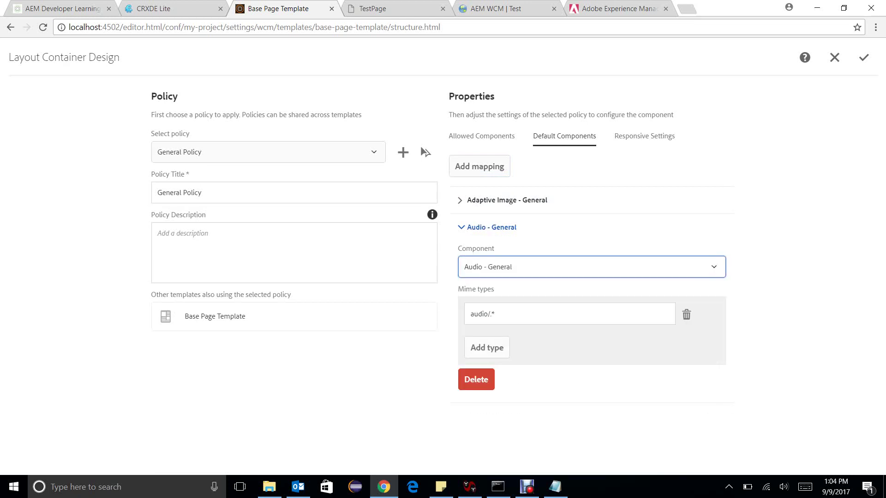
click(591, 267)
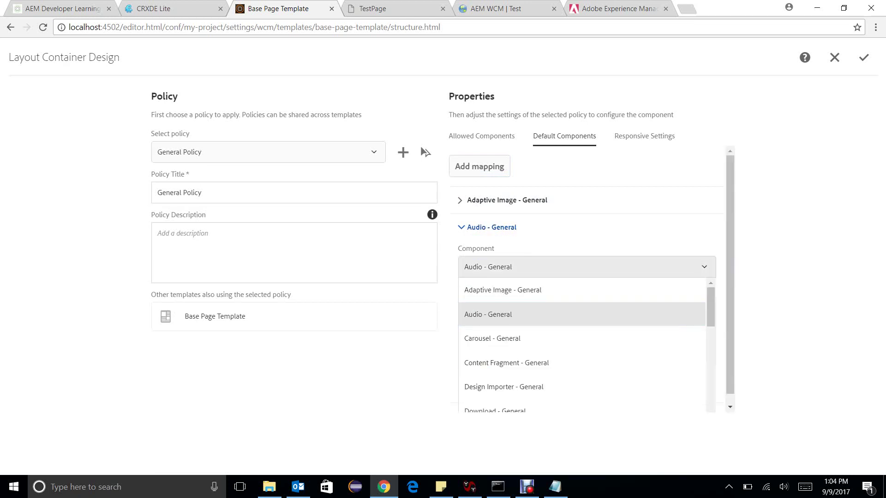
click(591, 267)
key(space)
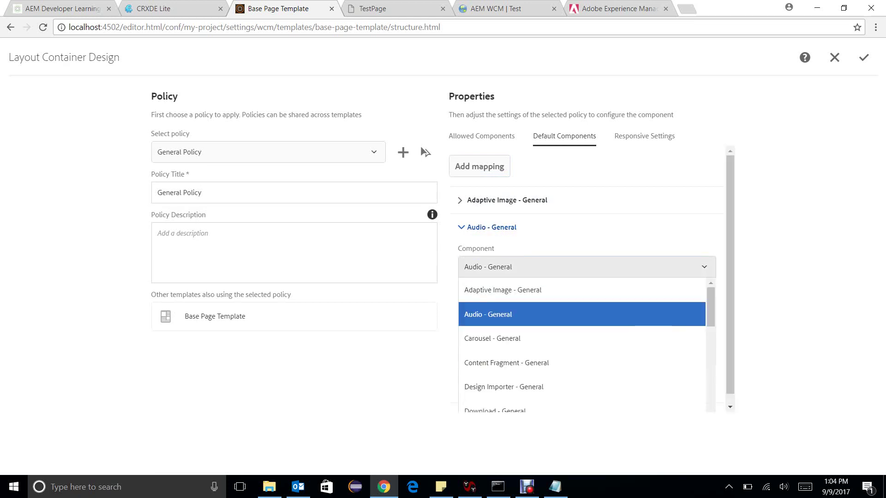
drag(711, 307, 710, 393)
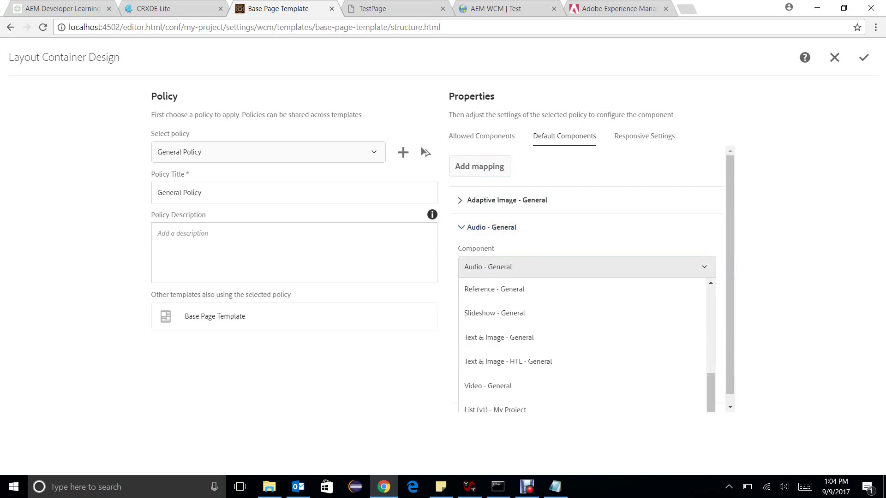
scroll(581, 377, down, 1)
click(488, 377)
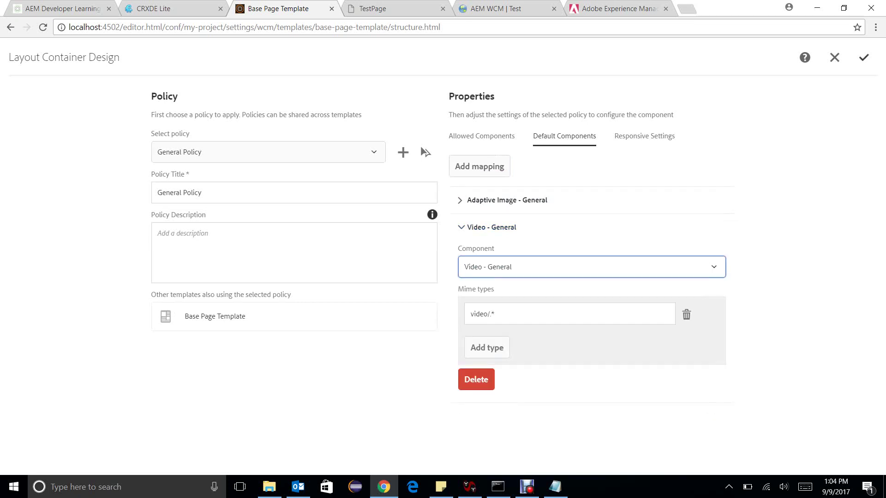
click(864, 58)
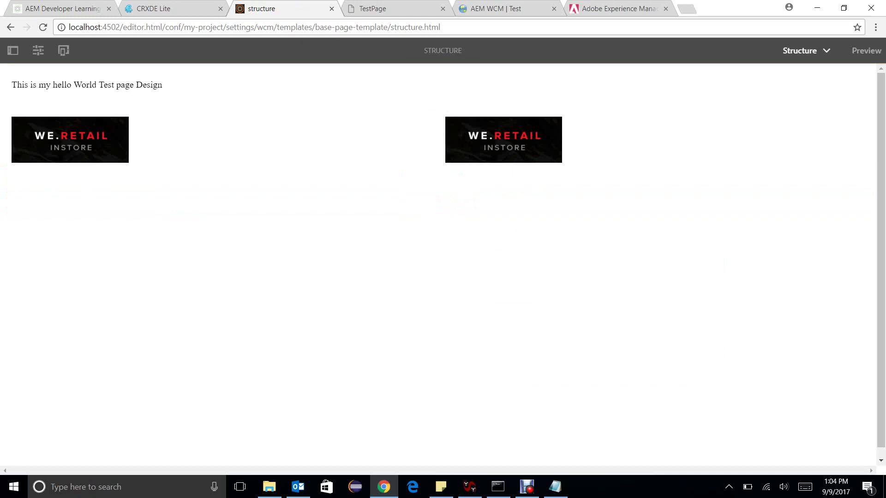
- Place we-retail-instore-logo.png from the assets directly into the empty layout container area and accept the image edit dialog
click(13, 50)
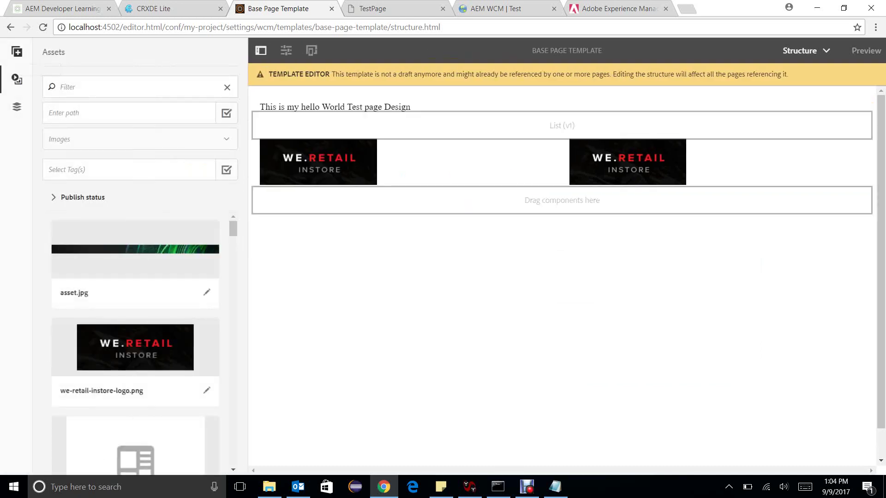
click(17, 51)
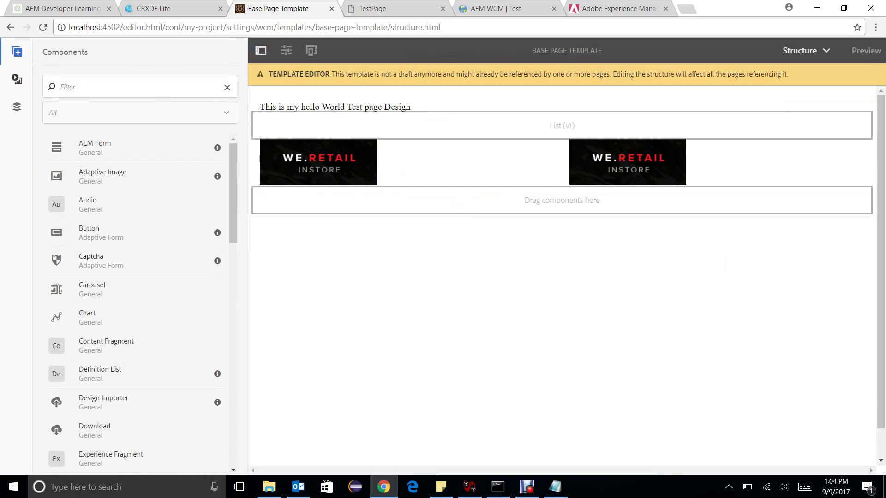
click(17, 79)
drag(135, 347, 429, 203)
click(430, 210)
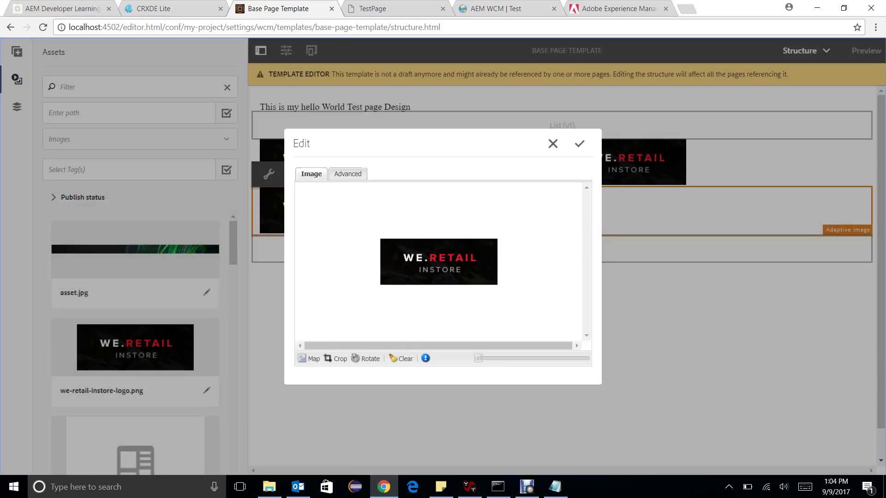
click(580, 143)
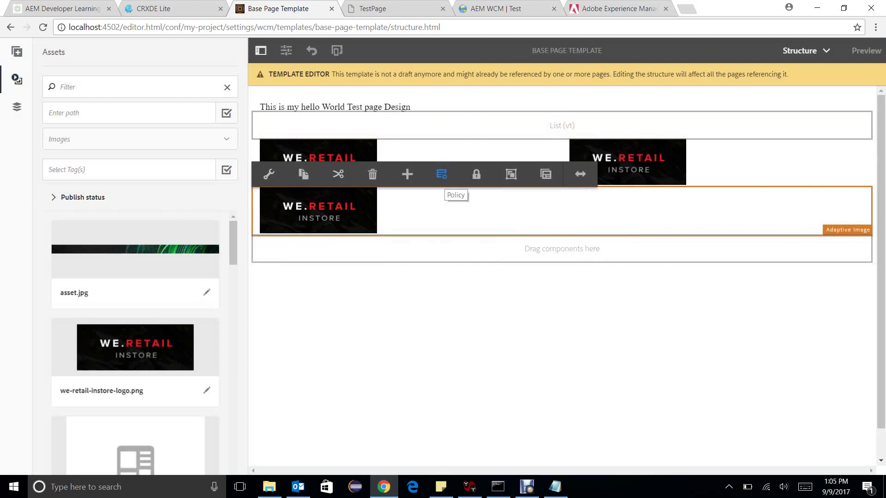
- Review the mime types of the Adaptive Image default mapping in the layout container's policy and close it without saving
click(442, 174)
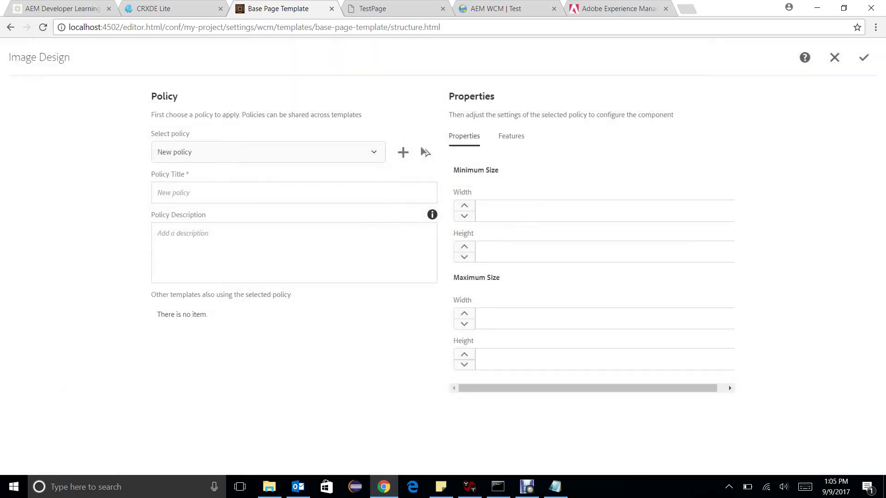
click(834, 57)
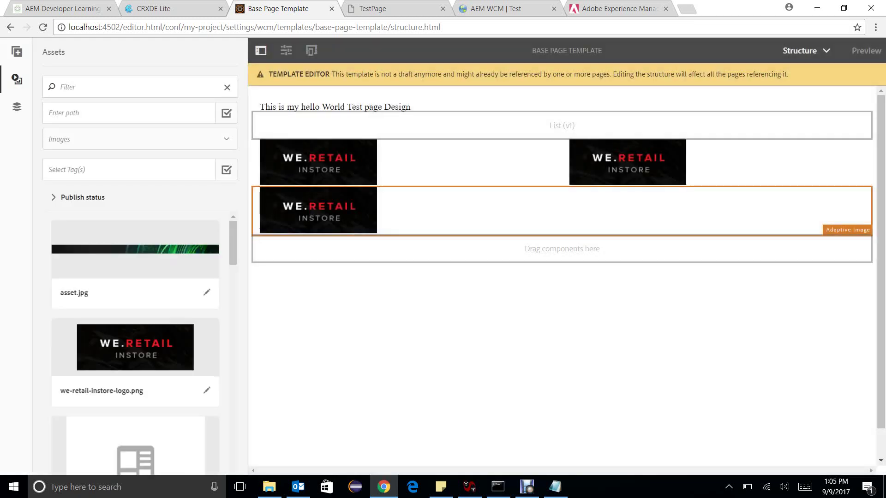
click(502, 256)
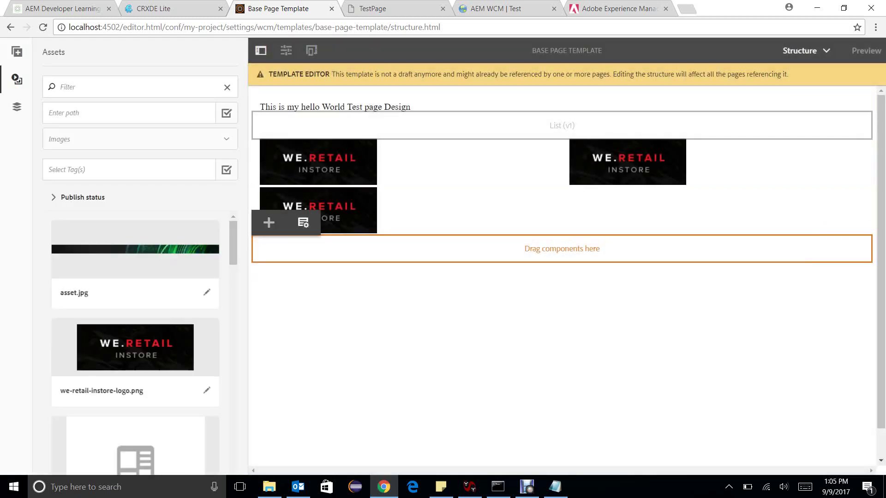
click(303, 223)
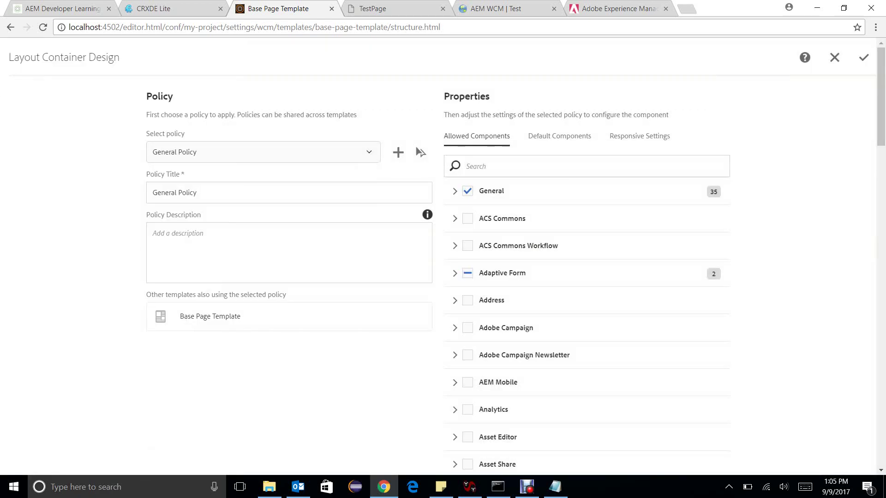
click(565, 136)
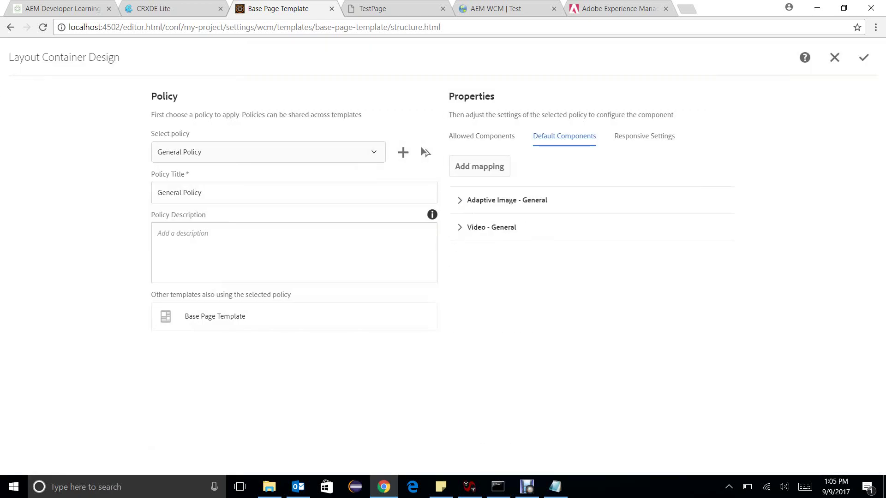
click(507, 200)
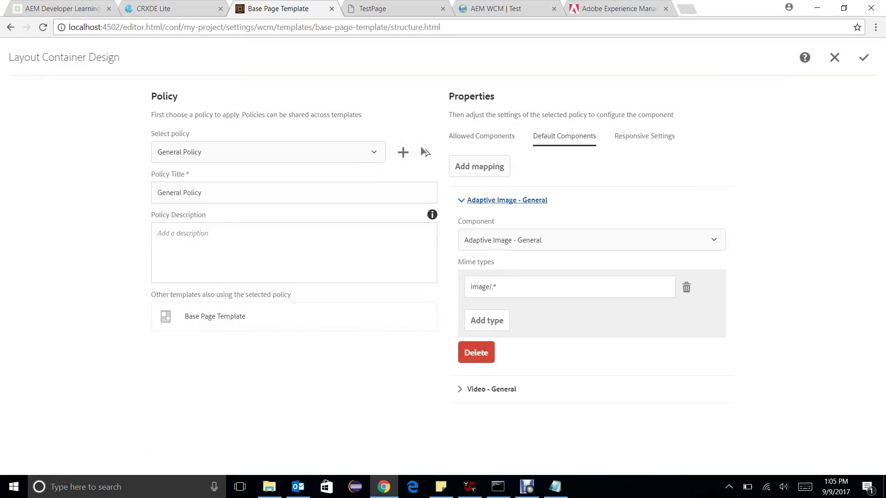
click(498, 287)
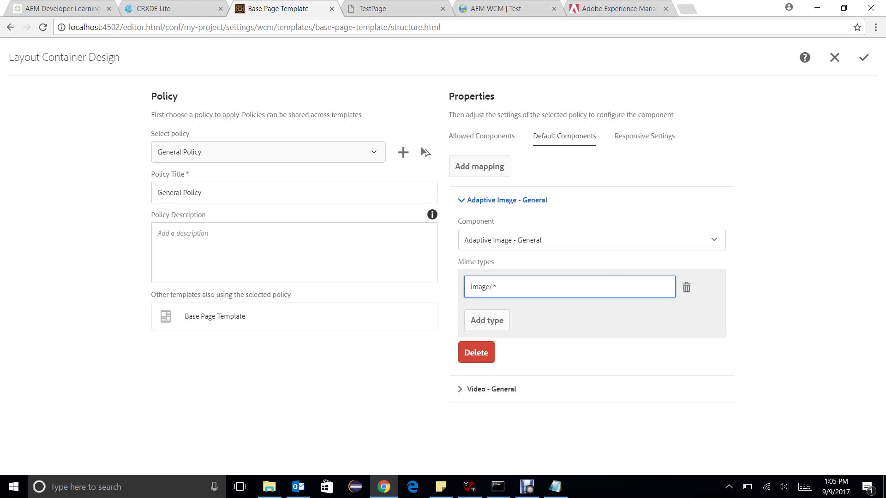
click(834, 57)
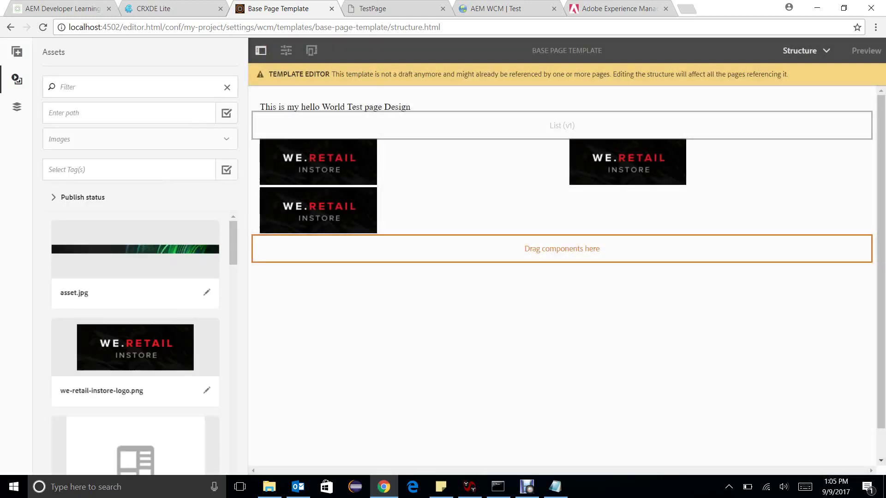
- Filter the template editor's assets to show only Videos
click(138, 139)
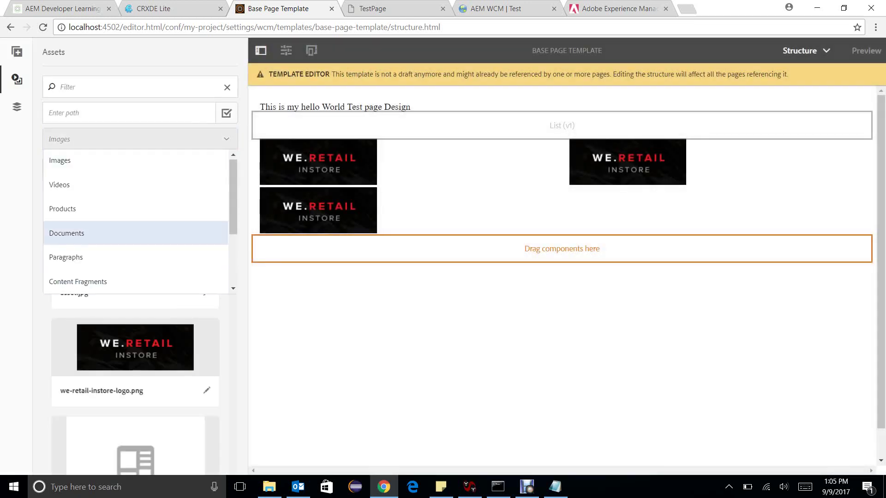
mouse_move(233, 210)
mouse_down()
mouse_move(233, 226)
mouse_move(233, 216)
mouse_up()
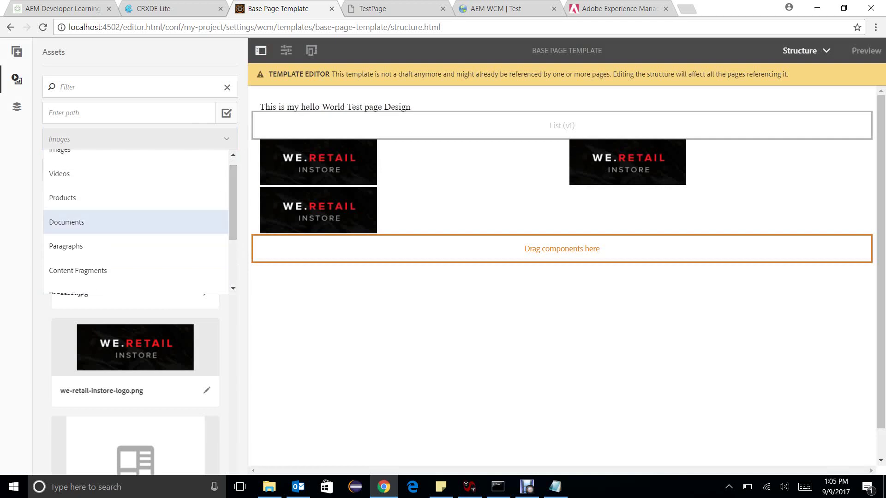
click(115, 174)
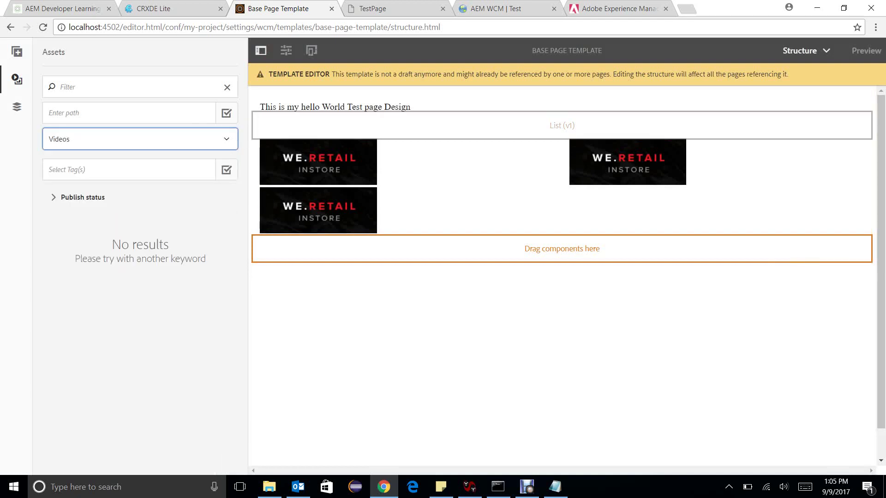
- Open the classic digital assets console at localhost:4502/damadmin#/content/dam in a new browser tab
click(687, 8)
text(localhost:4502)
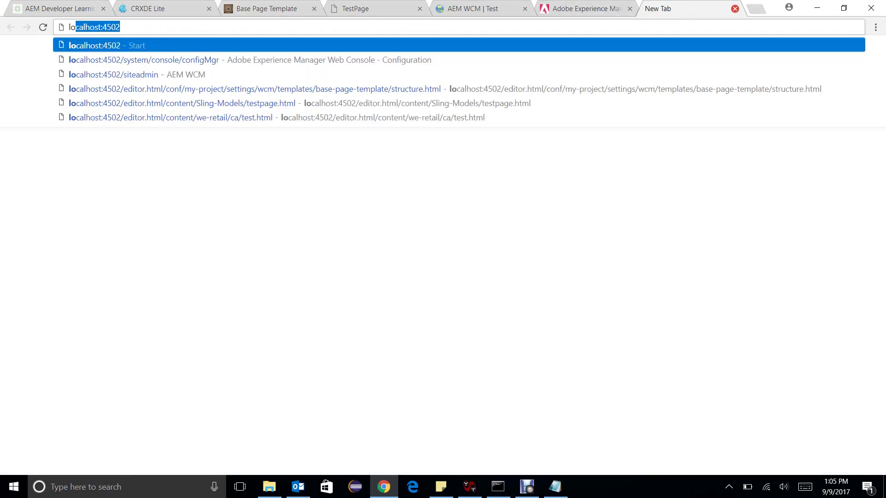
text(/damadmin#/content/dam)
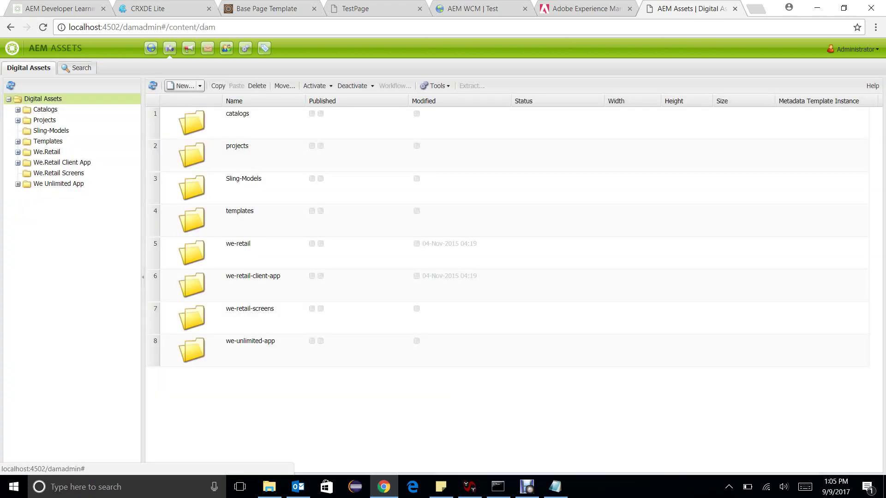
- Upload the video Untitled 5 from the Debut folder under Videos to /content/dam
click(183, 86)
click(199, 101)
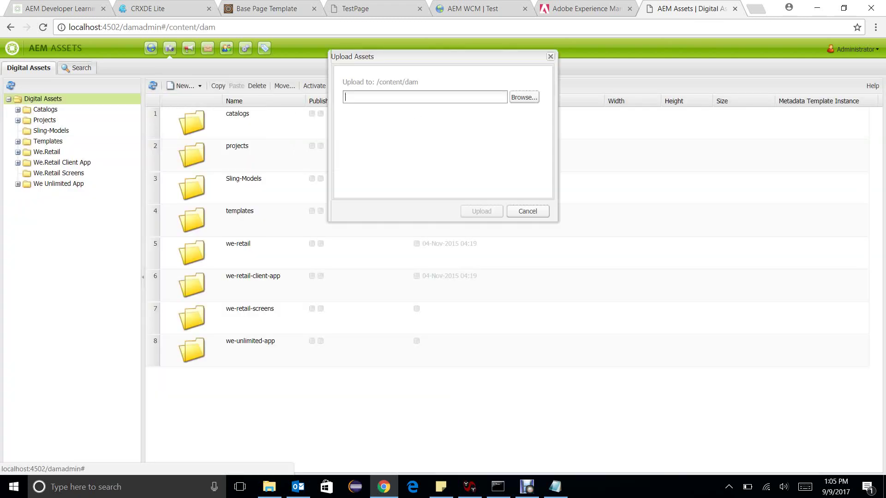
click(524, 97)
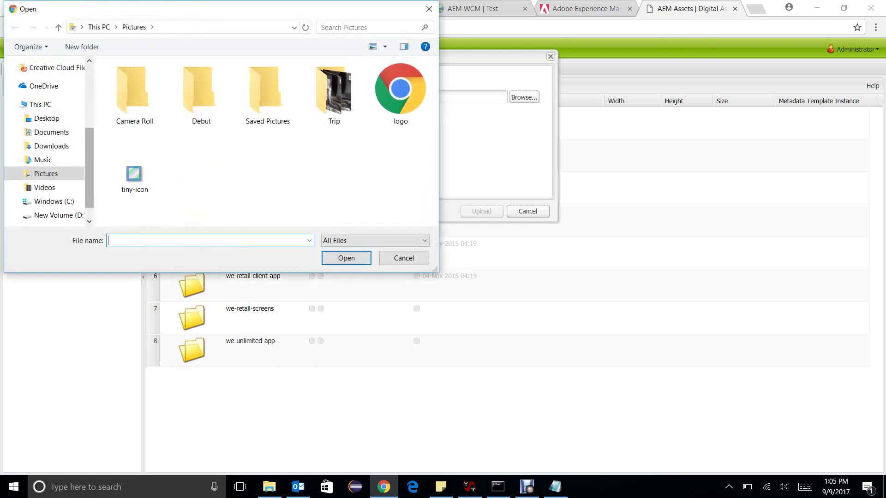
click(45, 188)
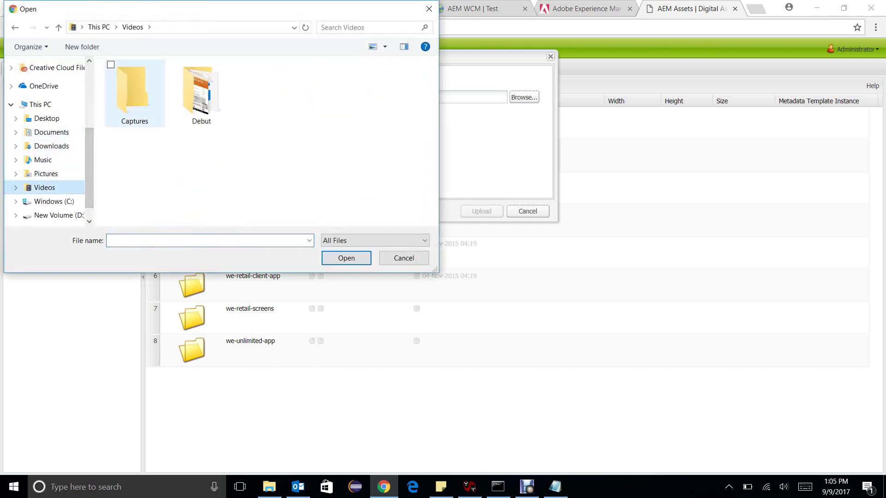
double_click(133, 90)
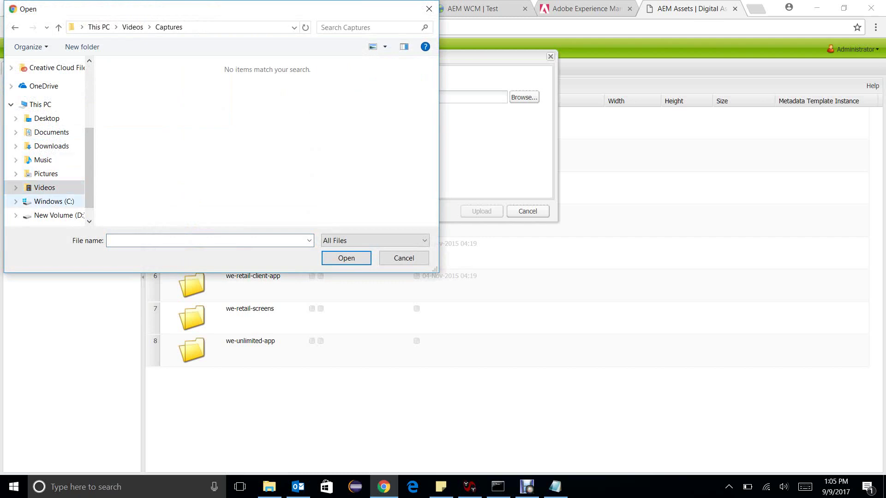
click(54, 201)
click(45, 188)
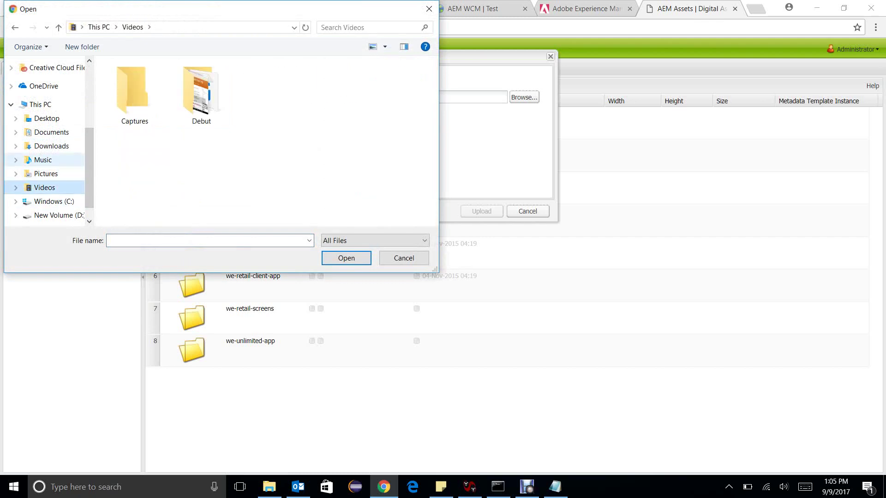
double_click(201, 90)
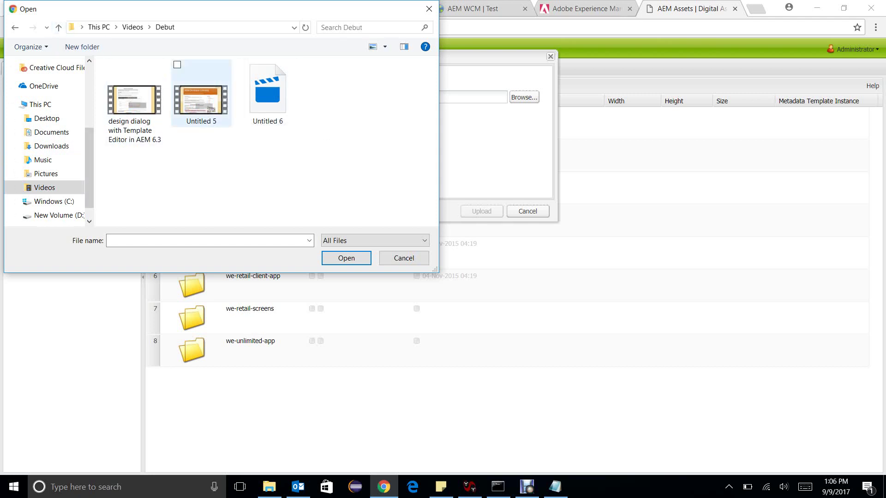
double_click(201, 99)
click(481, 211)
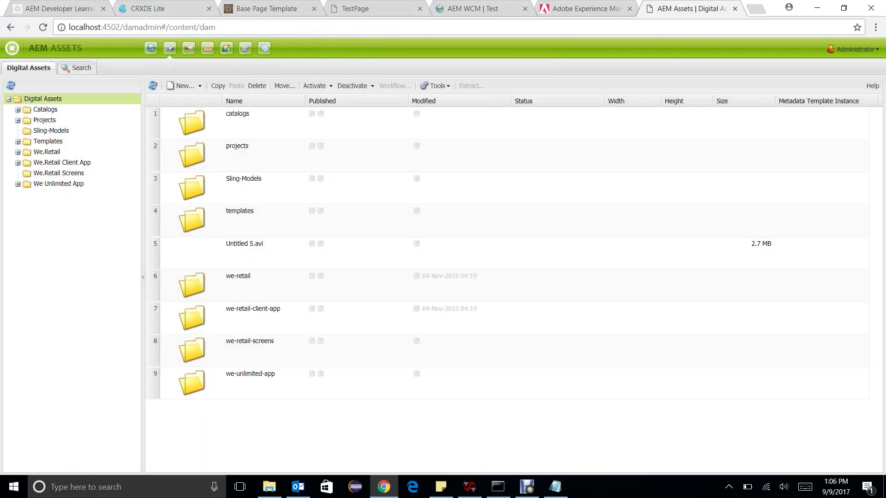
- Reload the Base Page Template editor and filter its assets by Videos
click(279, 7)
key(F5)
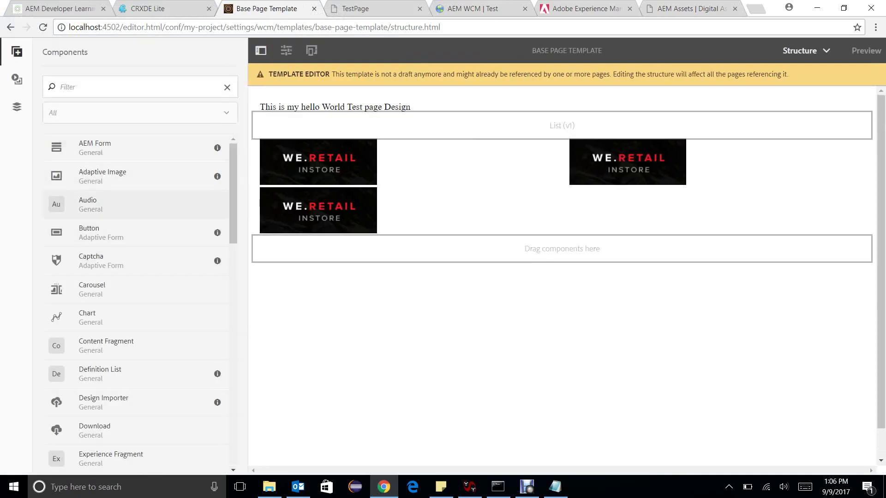
double_click(17, 80)
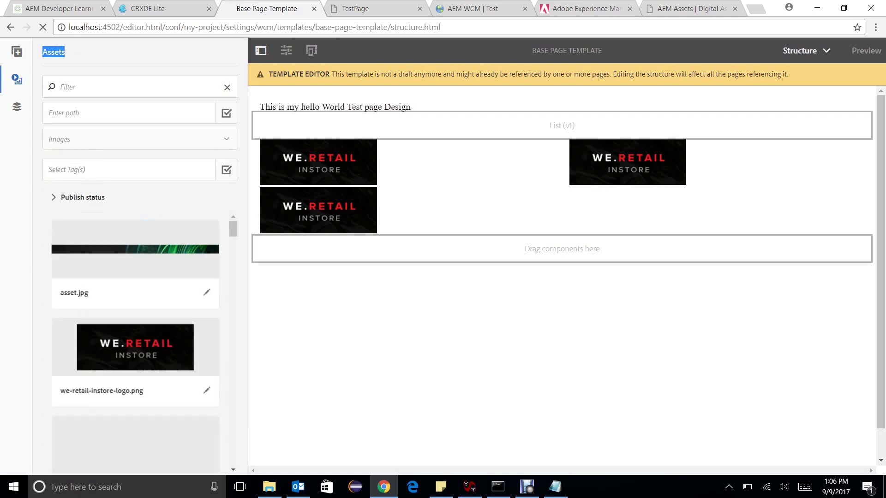
click(140, 139)
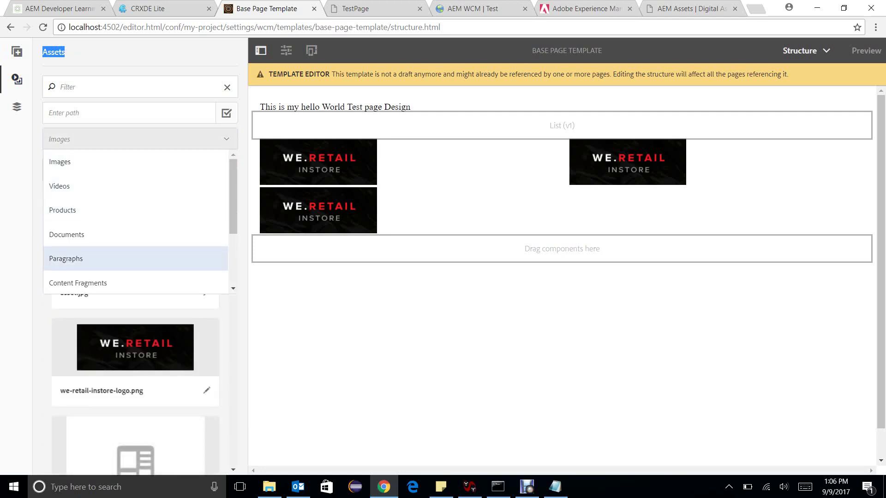
scroll(135, 222, down, 2)
scroll(136, 281, down, 1)
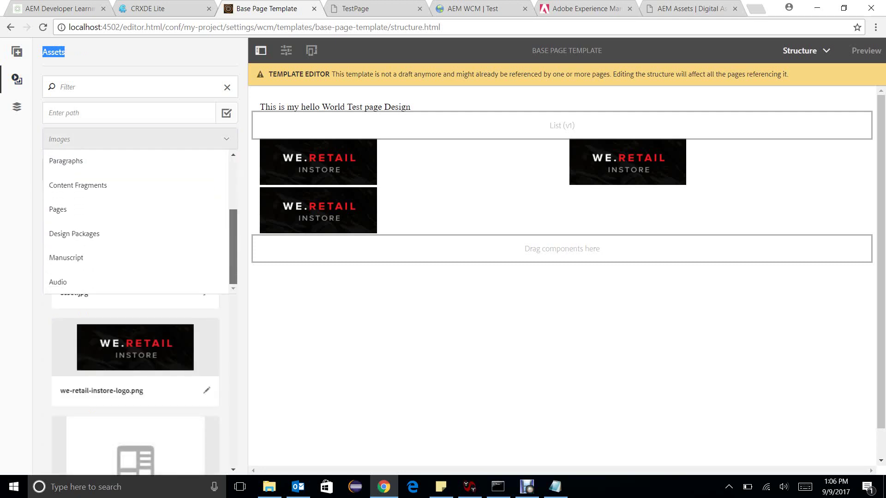
drag(234, 245, 233, 203)
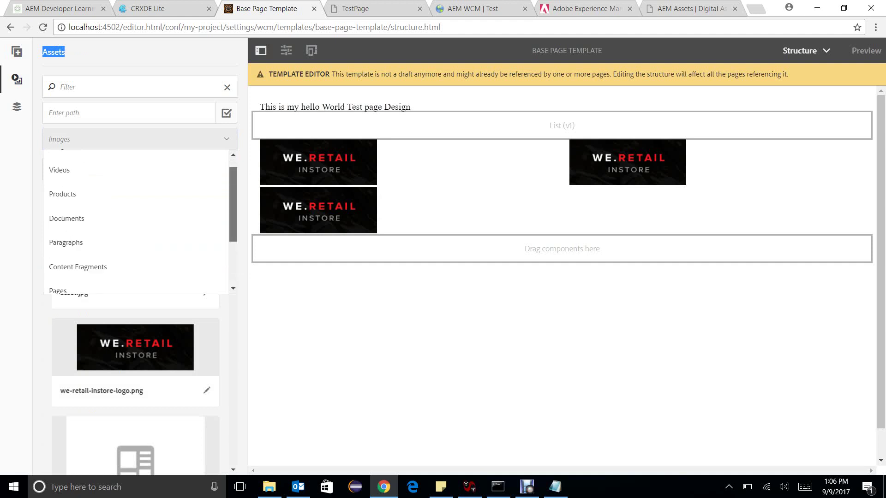
click(60, 170)
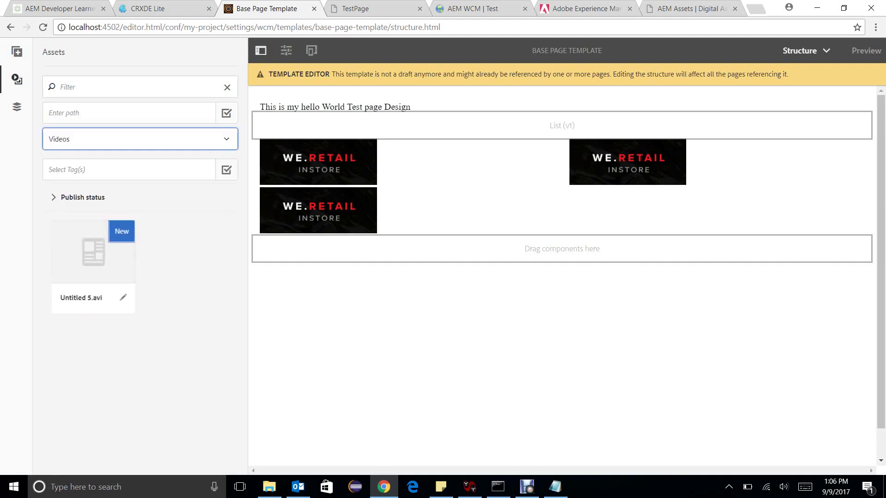
- Place Untitled 5.avi from the assets into the empty layout container area and accept the Video component's edit dialog
drag(93, 252, 532, 249)
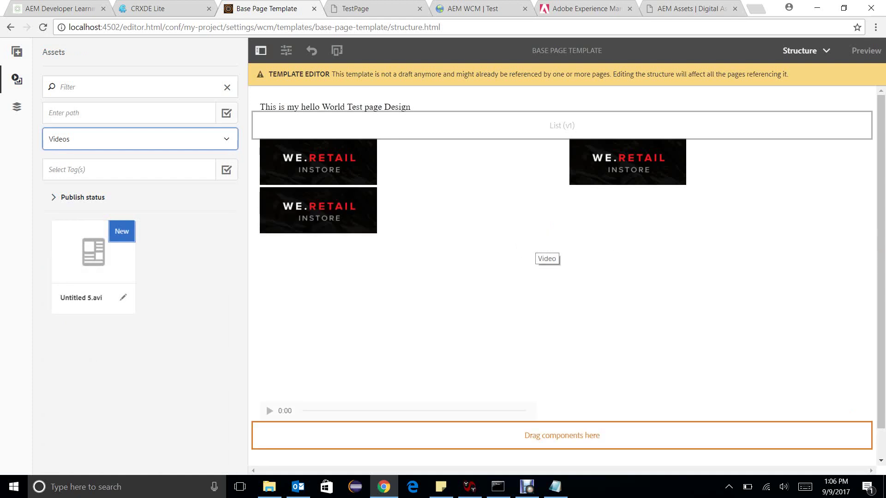
double_click(538, 357)
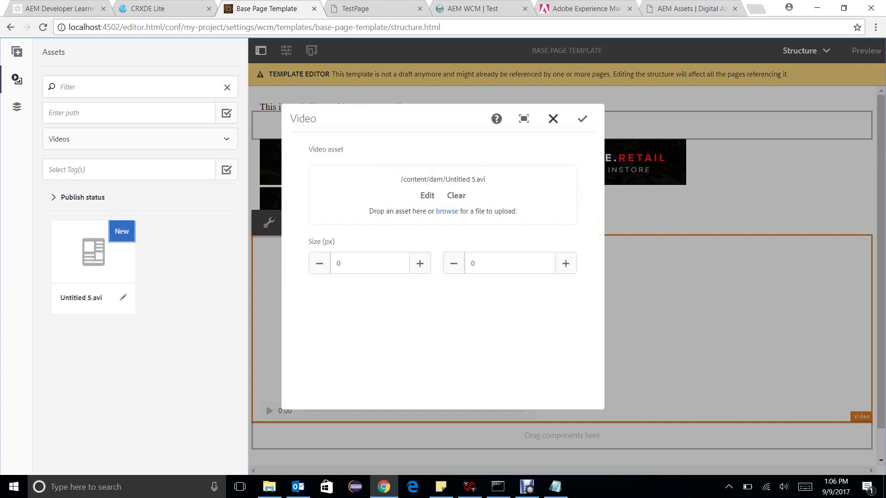
click(582, 119)
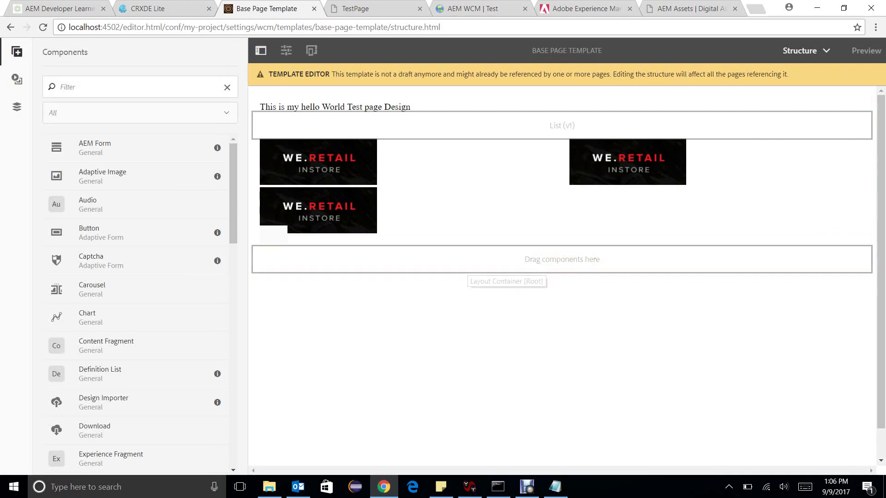
click(527, 486)
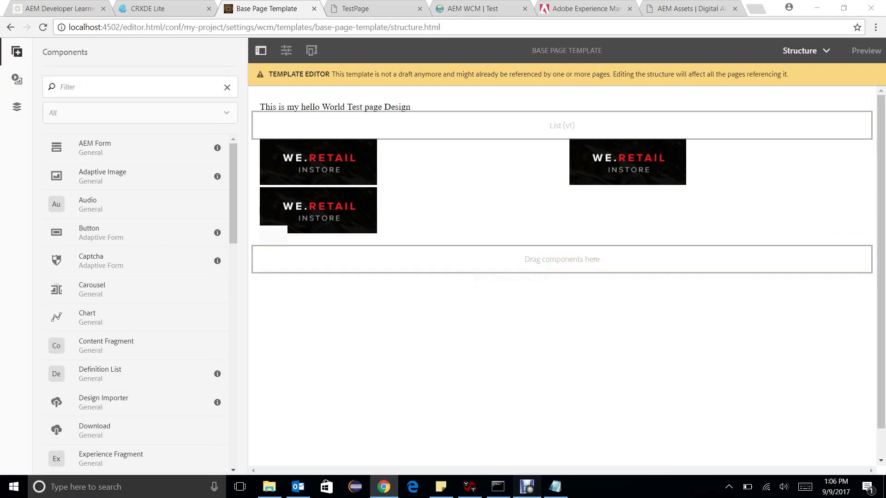